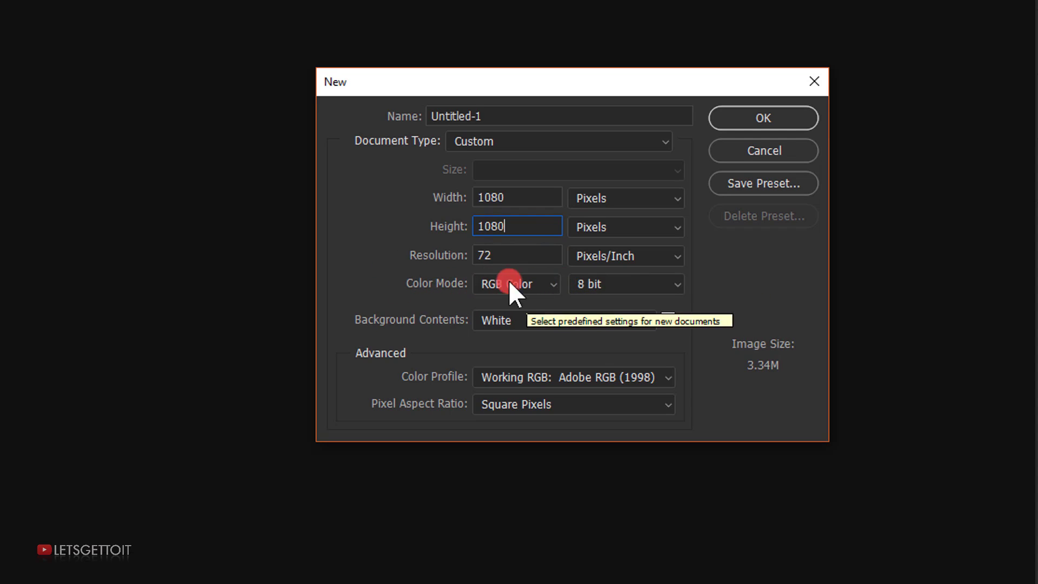
# Create the 1080 × 1080 pixel document with a white background and convert its background into a layer named Main Image
pyautogui.click(778, 119)
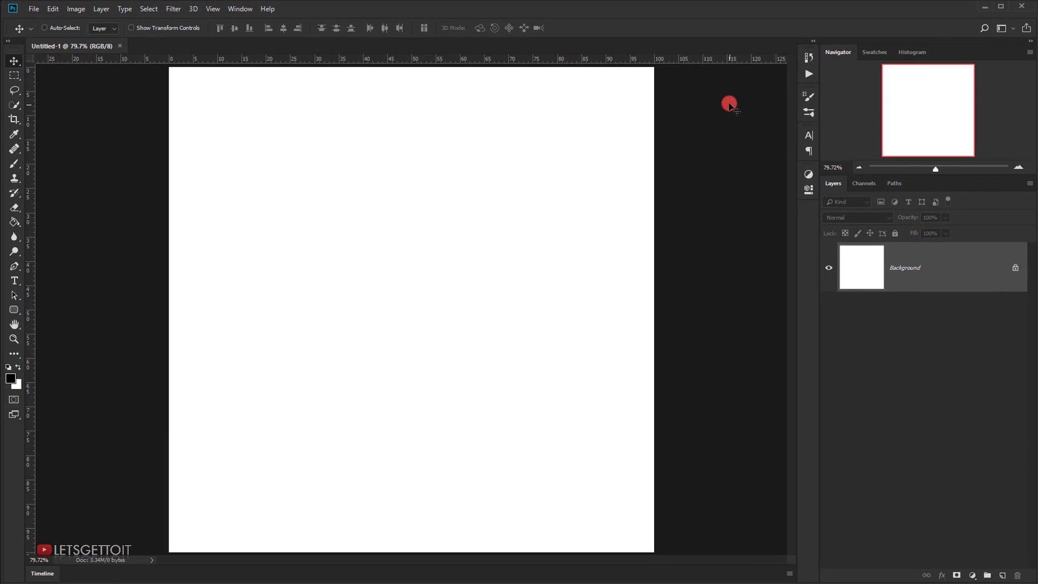
pyautogui.doubleClick(872, 267)
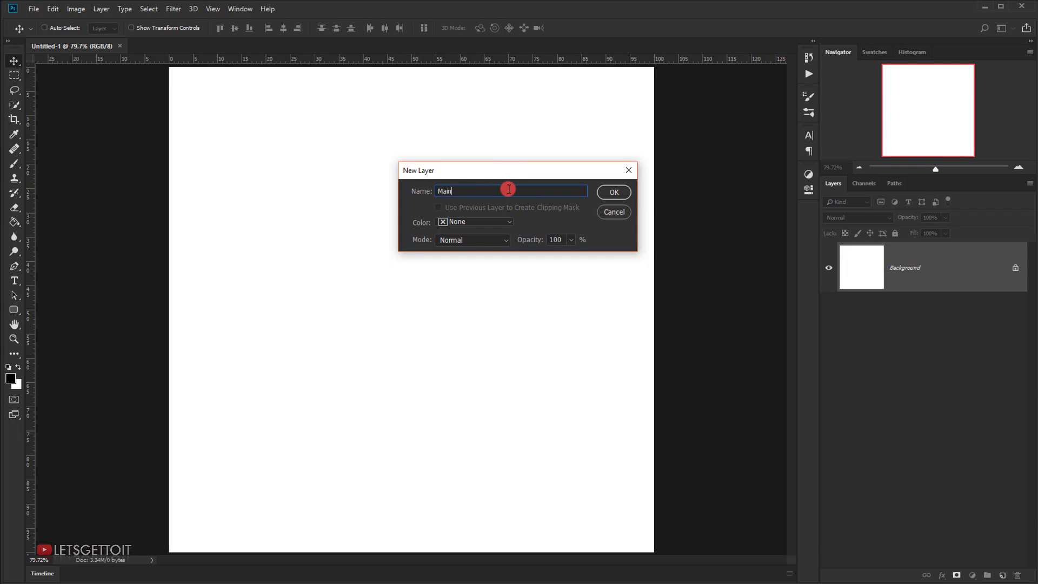
pyautogui.write('Main Image')
pyautogui.click(610, 193)
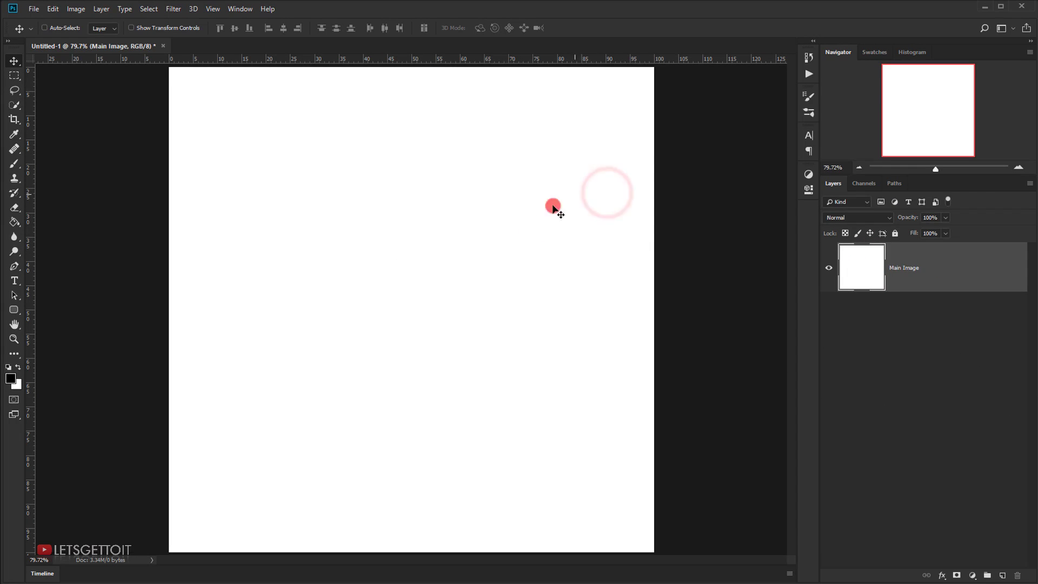
# Convert the Main Image layer to a smart object and open its contents for editing
pyautogui.rightClick(939, 275)
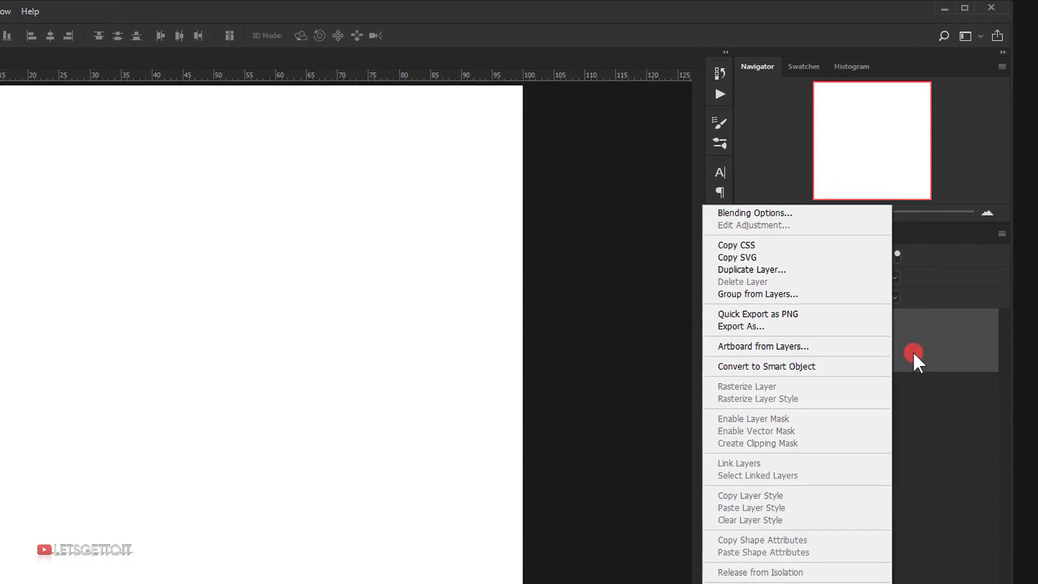
pyautogui.click(741, 372)
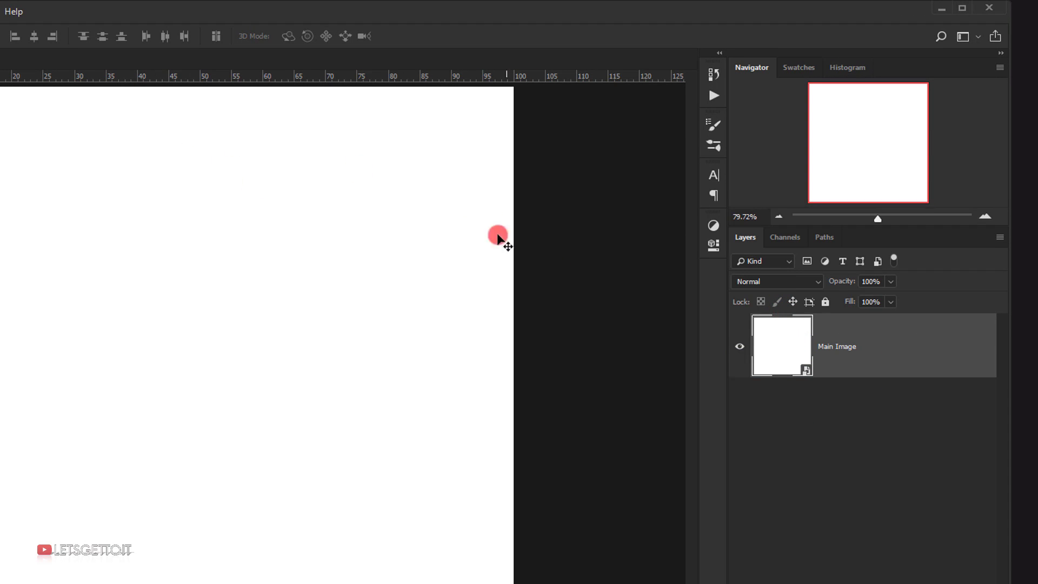
pyautogui.rightClick(874, 349)
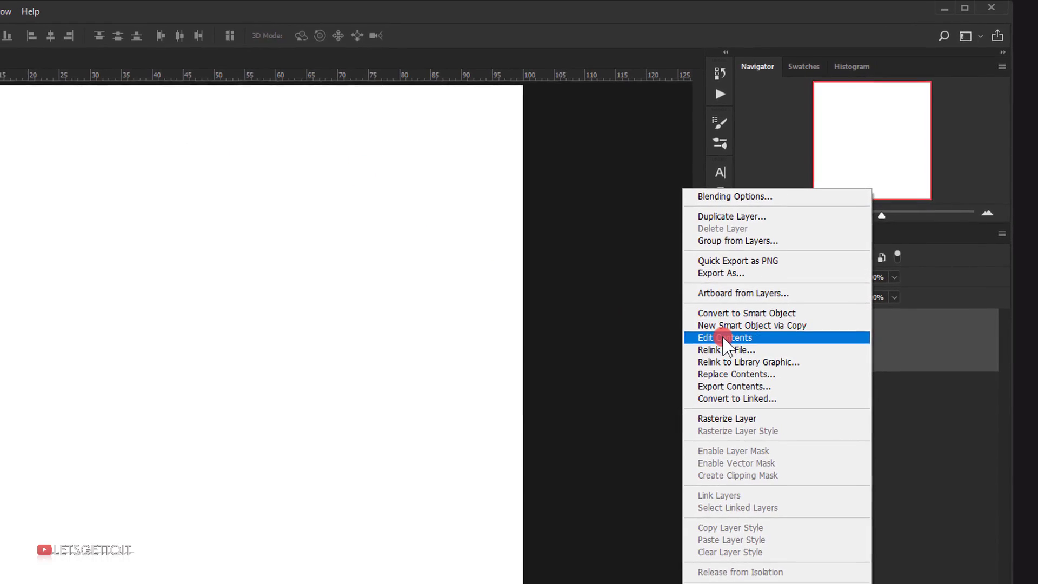
pyautogui.click(724, 338)
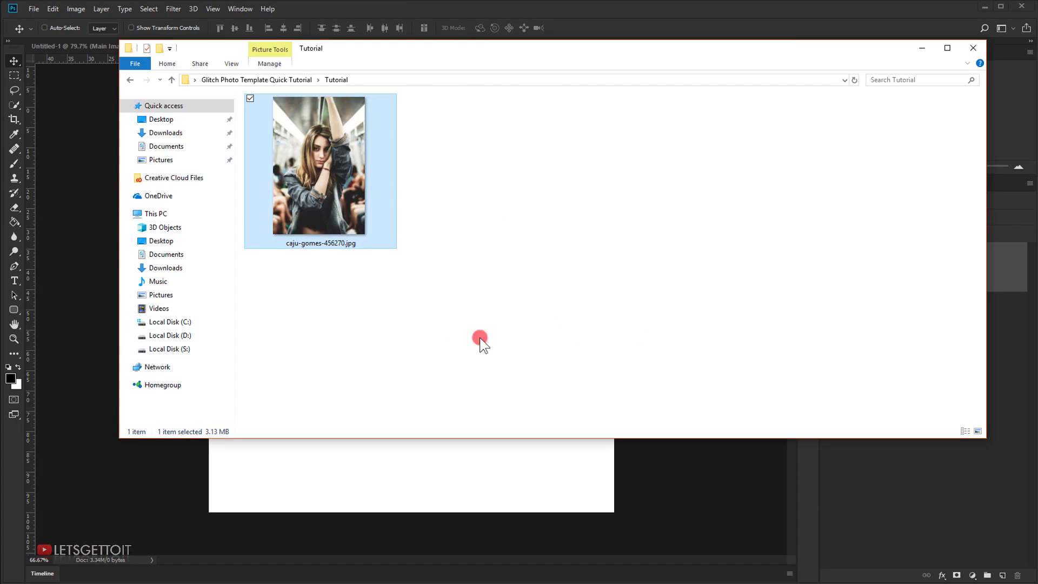
# Place the portrait photo in the smart object, scaled to about 33.55% to cover the canvas, and close the contents with changes saved
pyautogui.moveTo(295, 211); pyautogui.dragTo(370, 468)
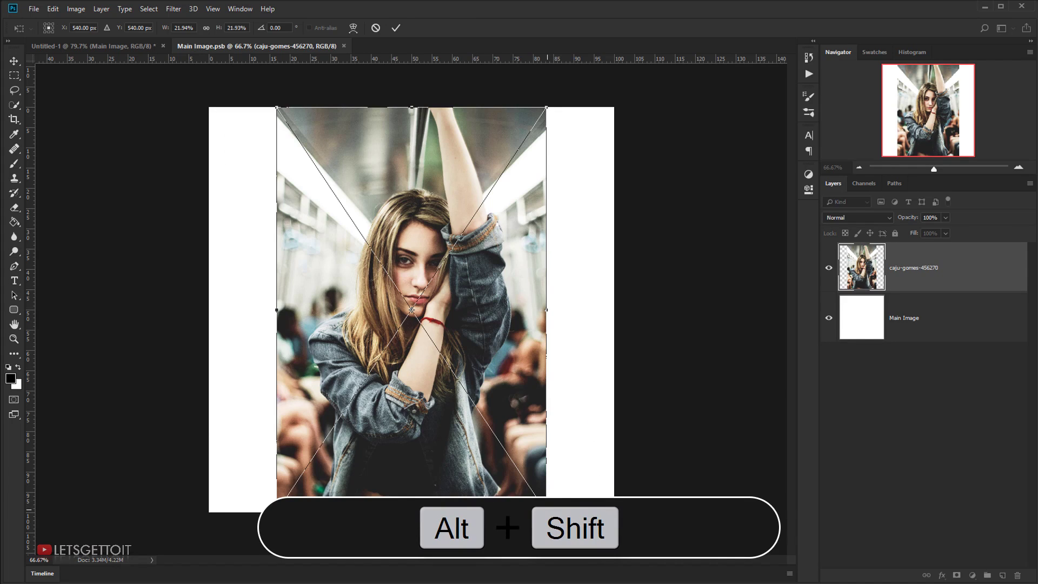
pyautogui.moveTo(546, 512); pyautogui.dragTo(619, 582)
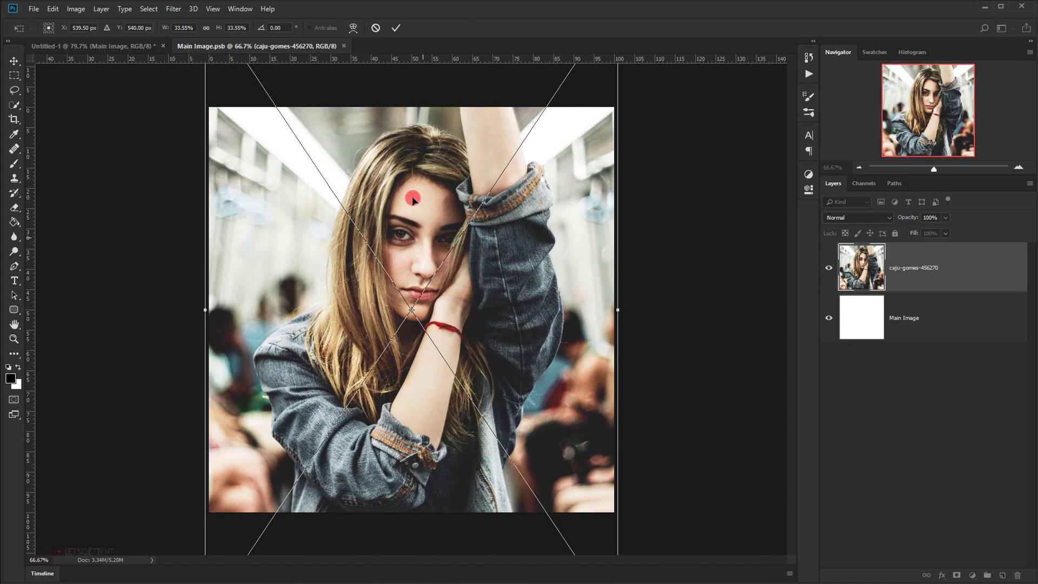
pyautogui.click(396, 28)
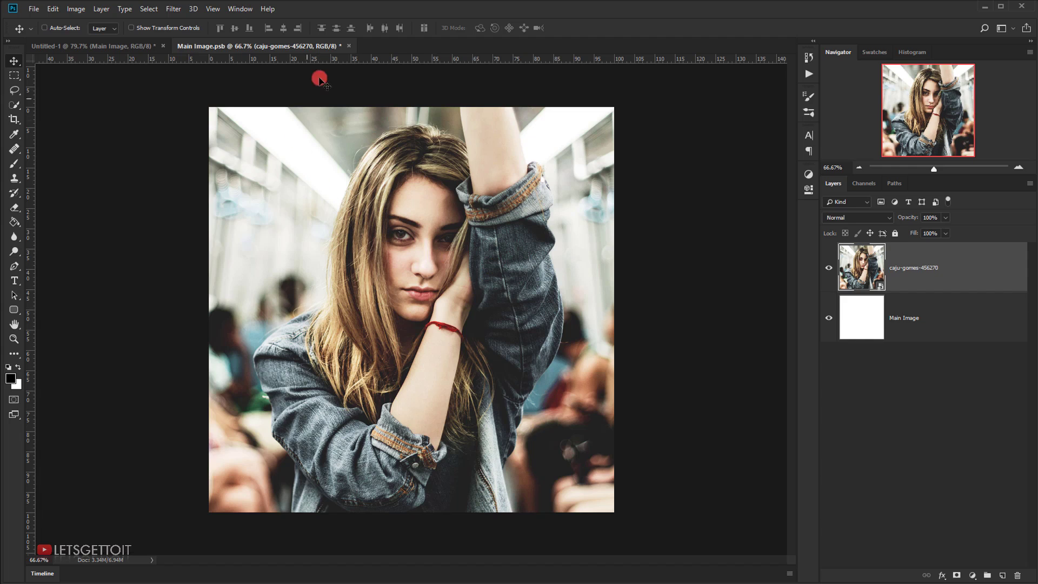
pyautogui.click(349, 46)
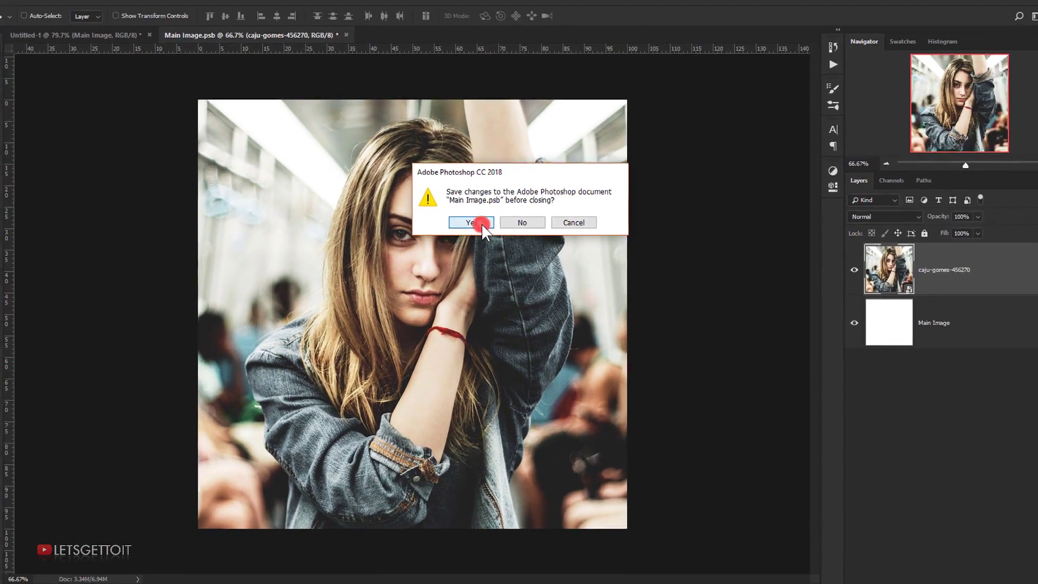
pyautogui.click(514, 217)
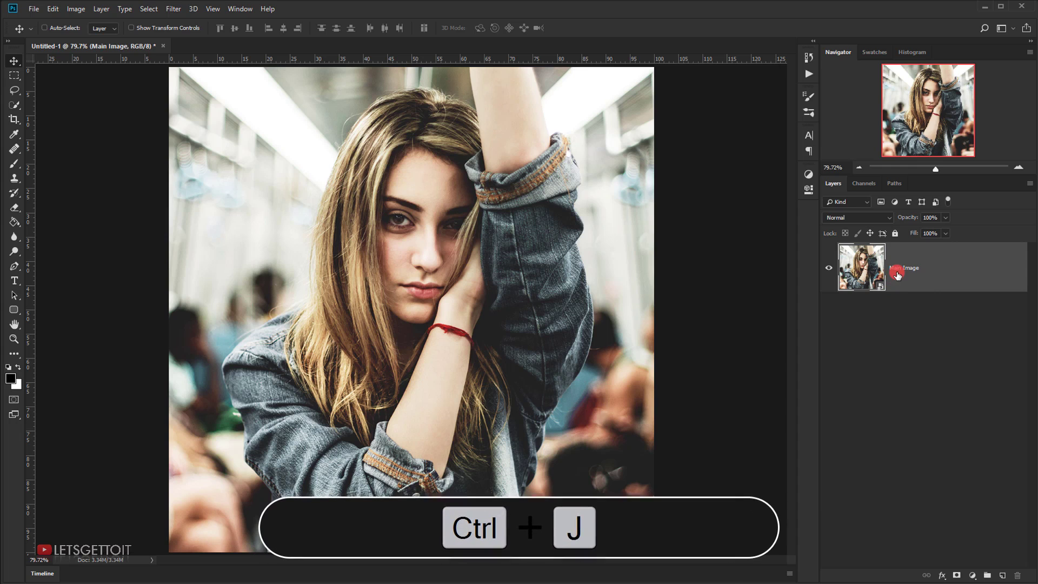
# Duplicate the Main Image layer twice and rename the copies Glitch 1 and Glitch 2
pyautogui.hotkey('ctrl', 'j')
pyautogui.hotkey('ctrl', 'j')
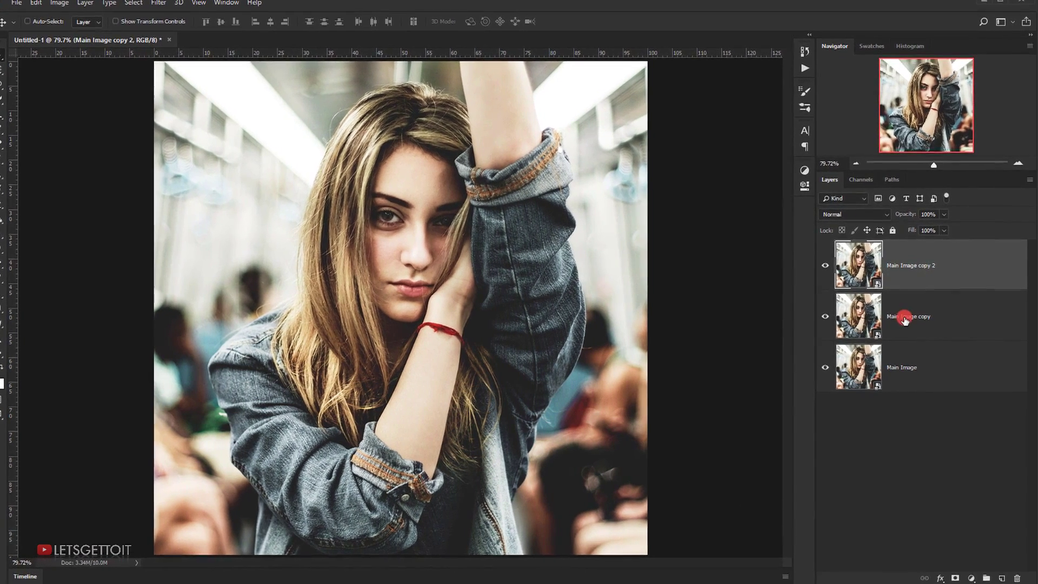
pyautogui.doubleClick(910, 318)
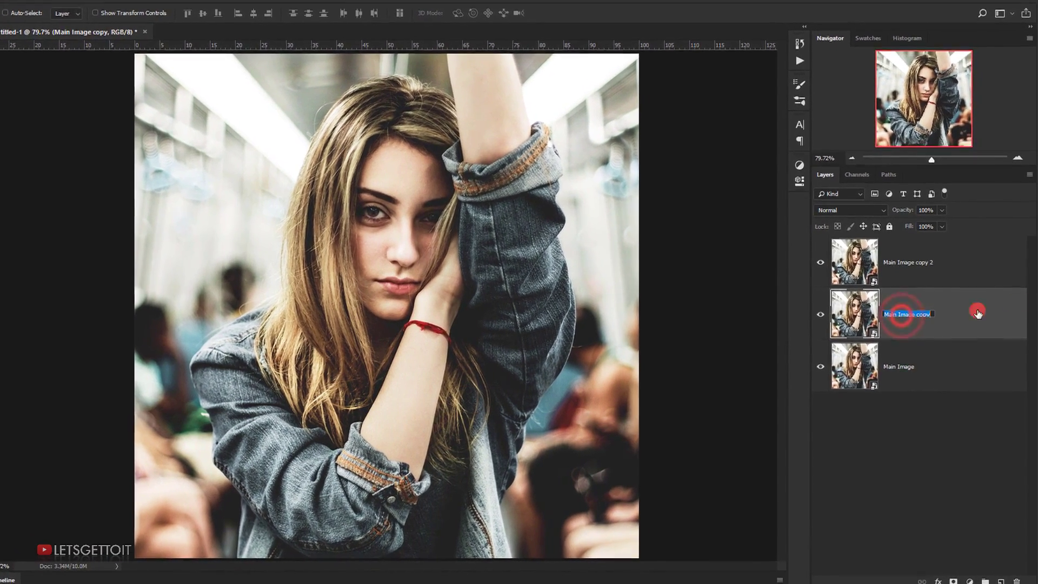
pyautogui.write('Glitch 1')
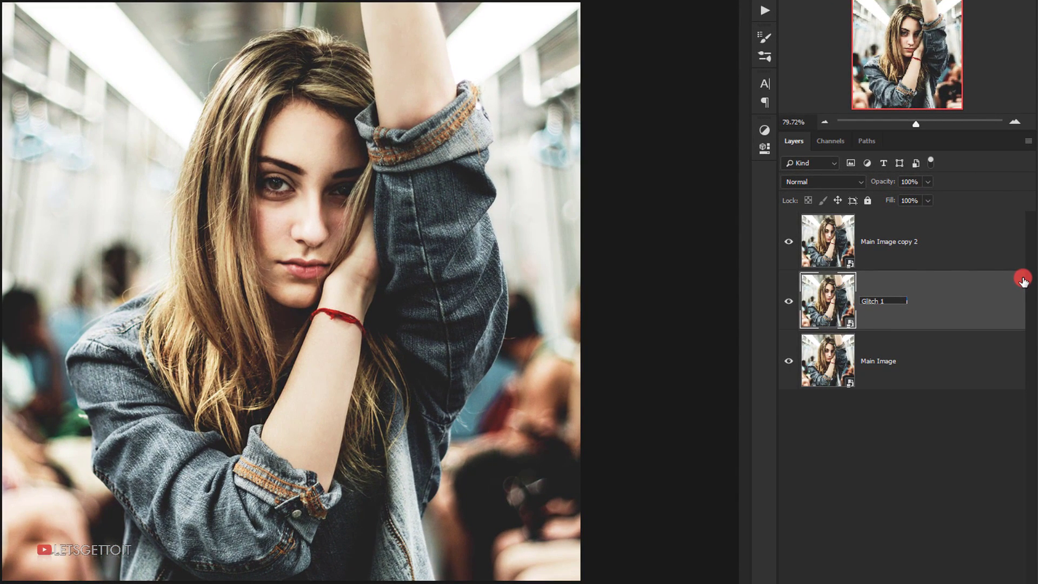
pyautogui.hotkey('shift', 'Tab')
pyautogui.write('G')
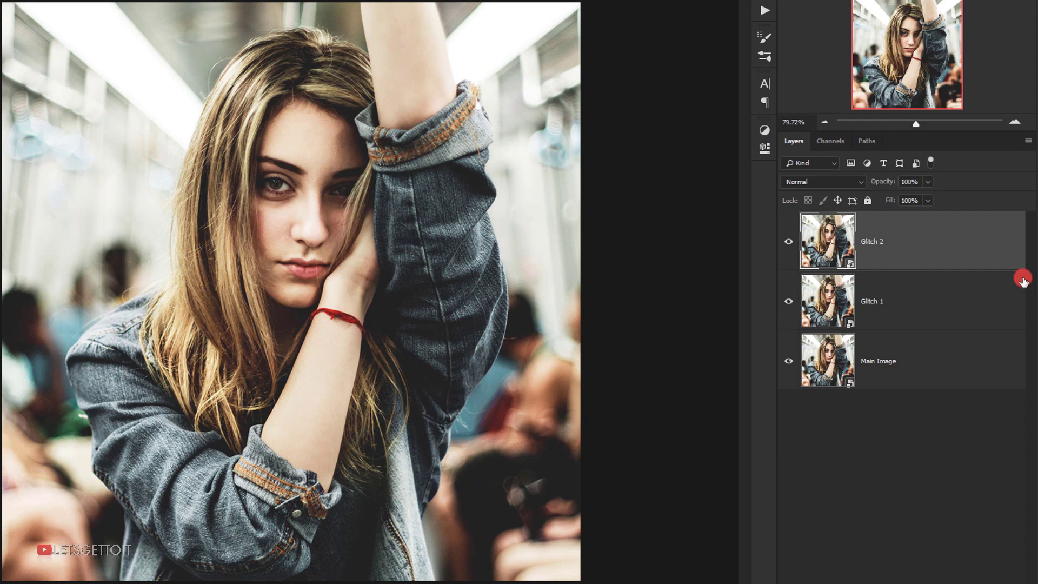
# Move the Main Image layer above the glitch layers and hide both Main Image and Glitch 2
pyautogui.moveTo(881, 360); pyautogui.dragTo(878, 225)
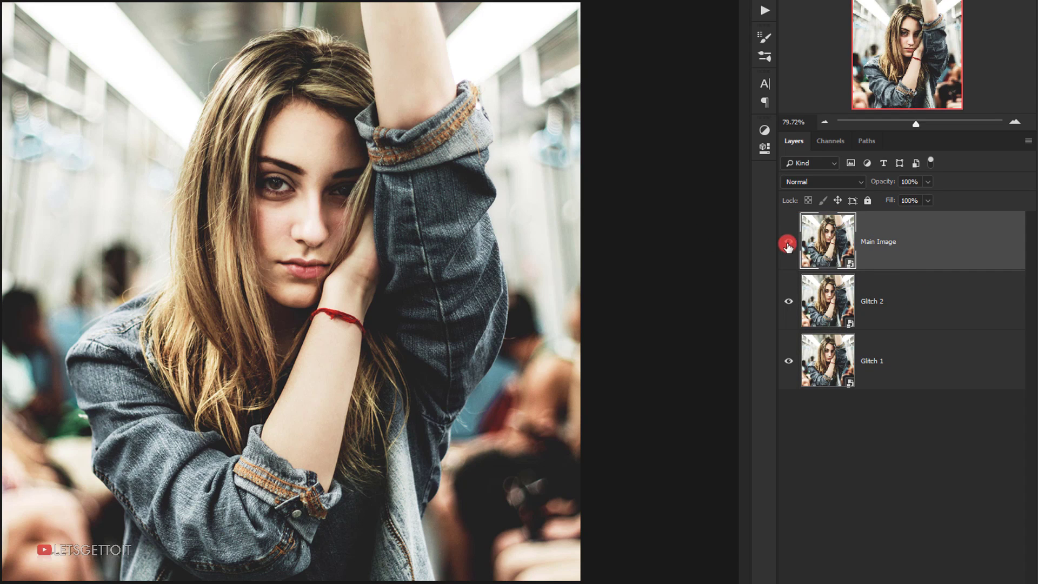
pyautogui.click(787, 244)
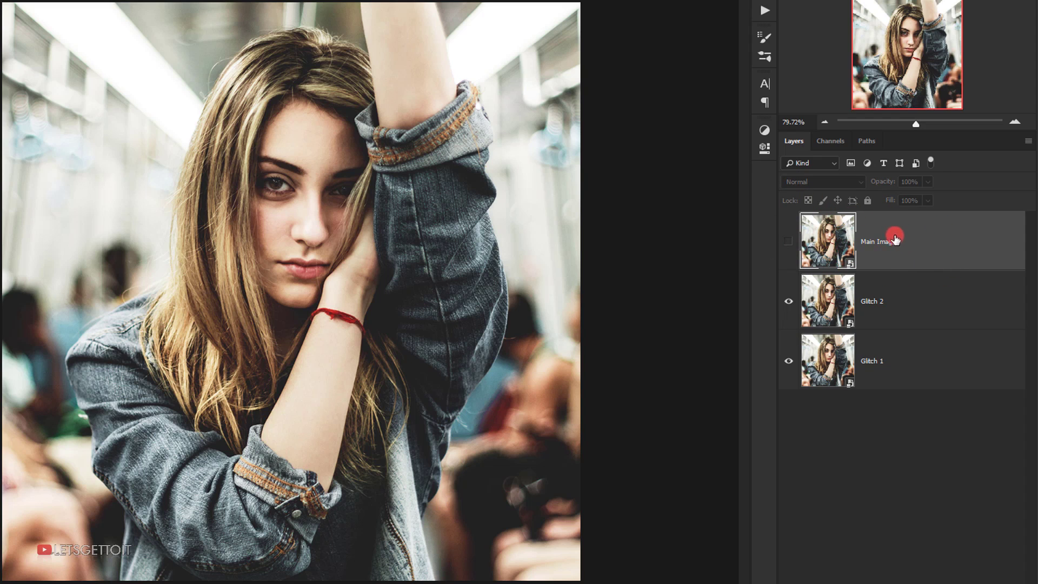
pyautogui.click(892, 307)
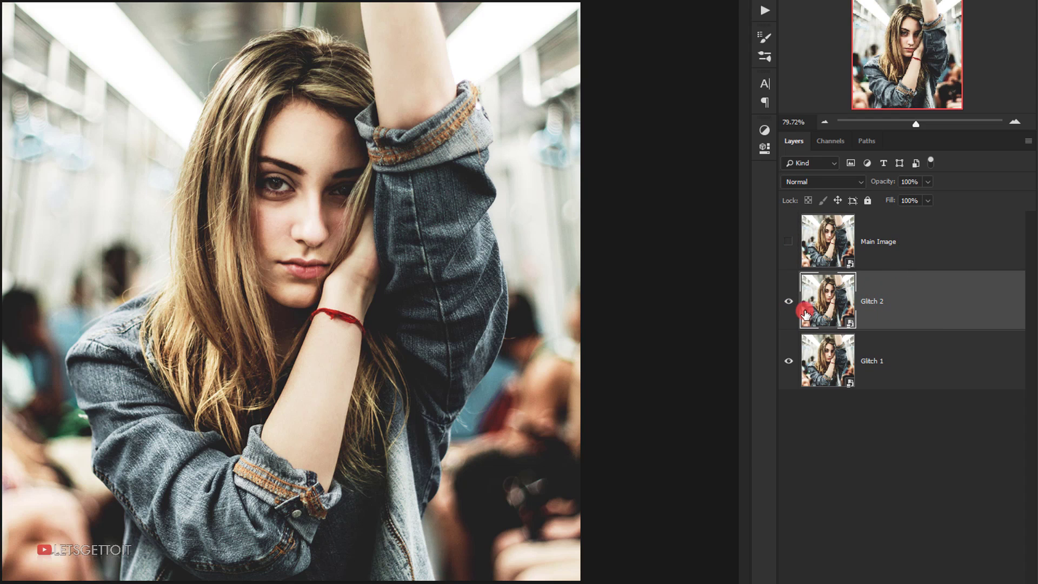
pyautogui.click(788, 301)
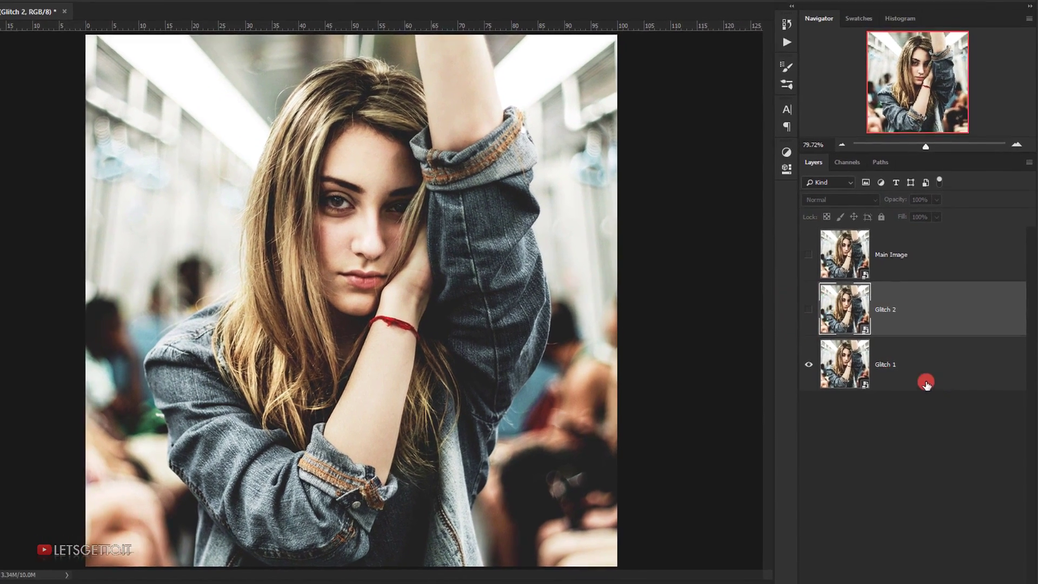
# Apply an Add Noise filter to the Glitch 1 layer with a 7% amount, Uniform distribution and Monochromatic enabled
pyautogui.click(926, 383)
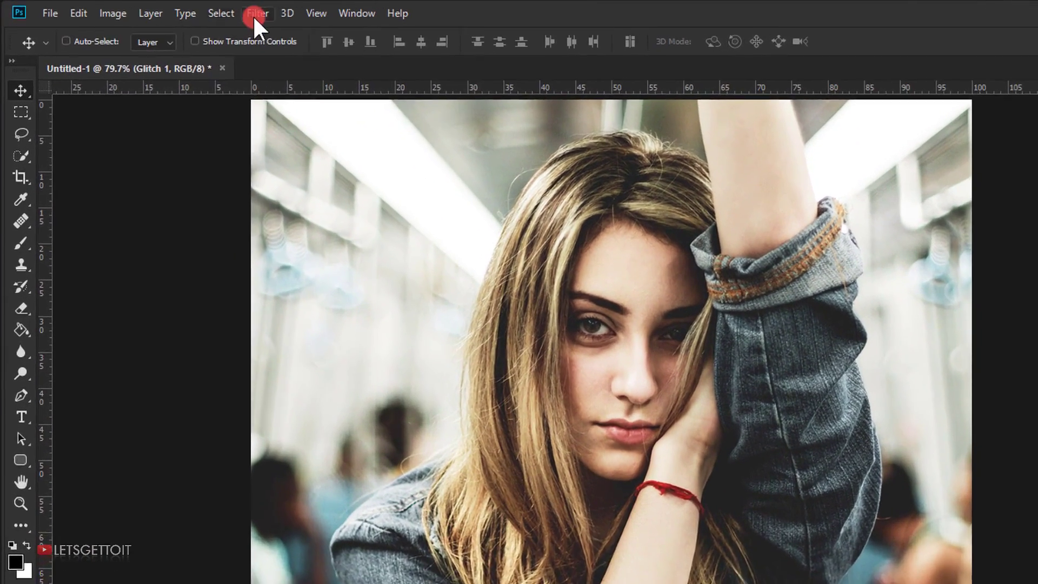
pyautogui.click(173, 9)
pyautogui.moveTo(344, 303)
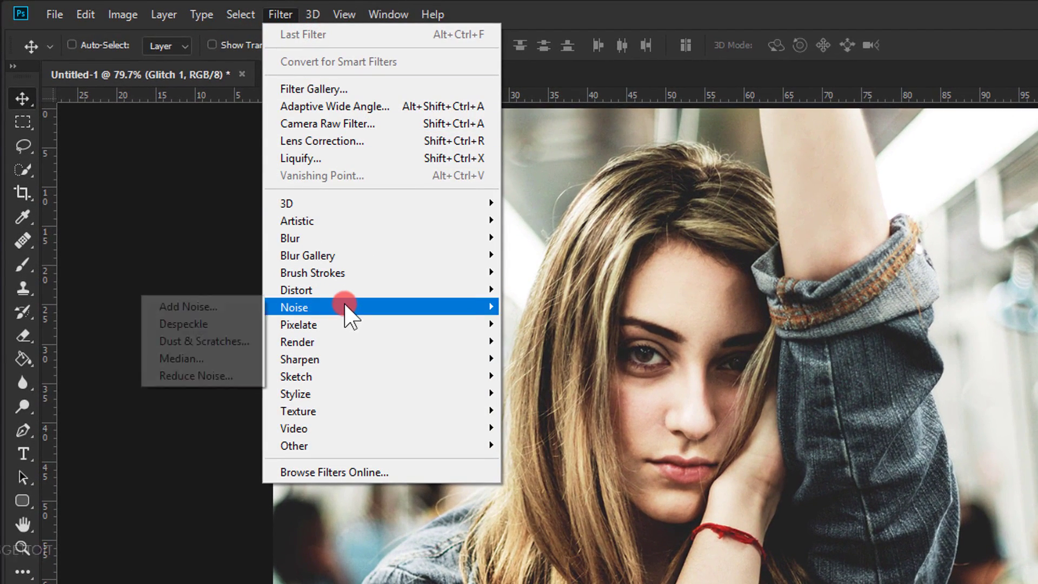
pyautogui.click(238, 308)
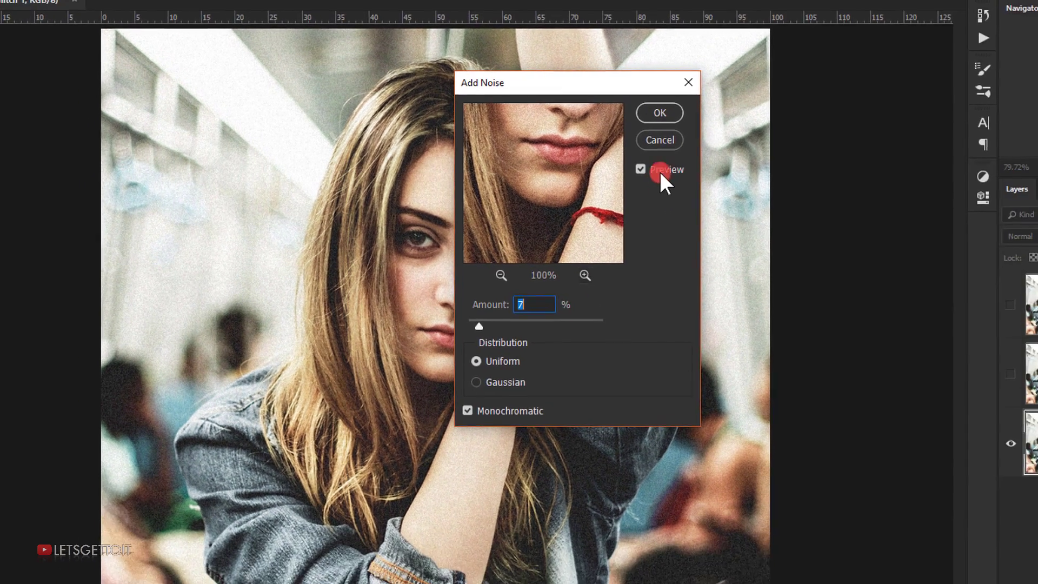
pyautogui.click(714, 103)
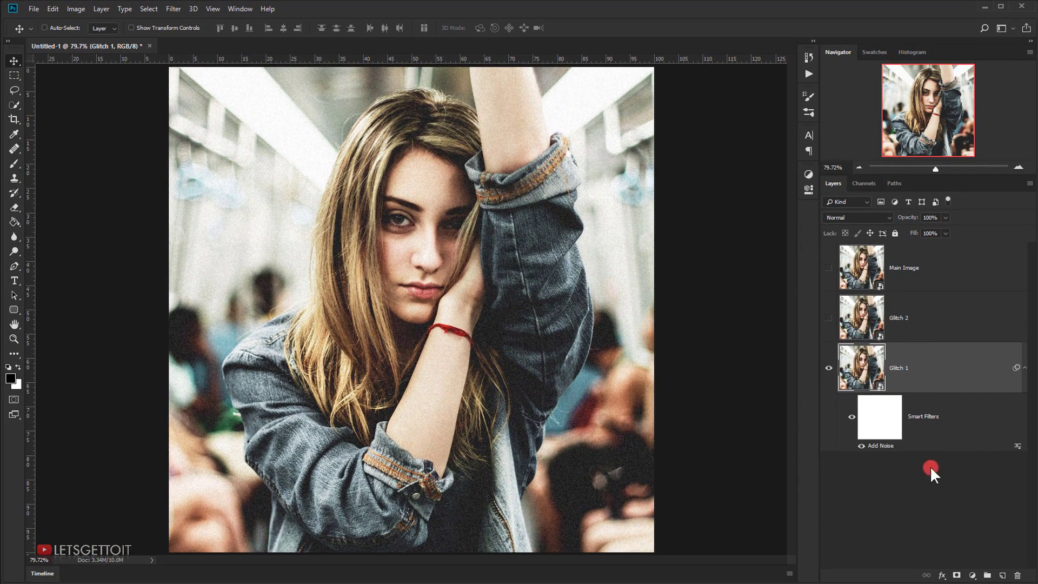
# Reopen the Add Noise smart filter on the Glitch 1 layer to review its settings
pyautogui.doubleClick(881, 446)
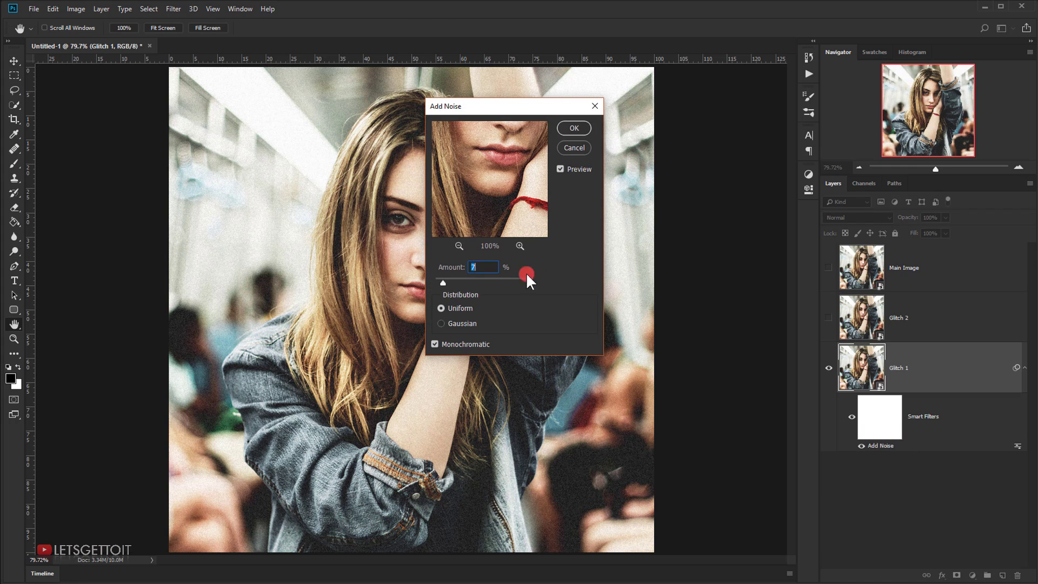
pyautogui.moveTo(490, 265); pyautogui.dragTo(471, 273)
pyautogui.click(574, 129)
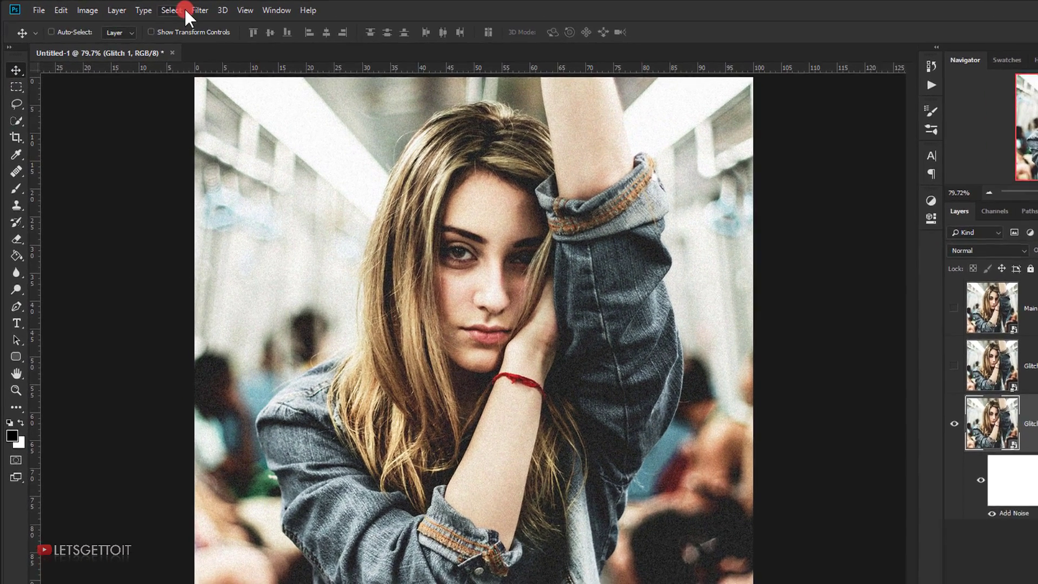
# Start a Wave distortion filter on the Glitch 1 layer with the Square type and 1 generator
pyautogui.click(173, 8)
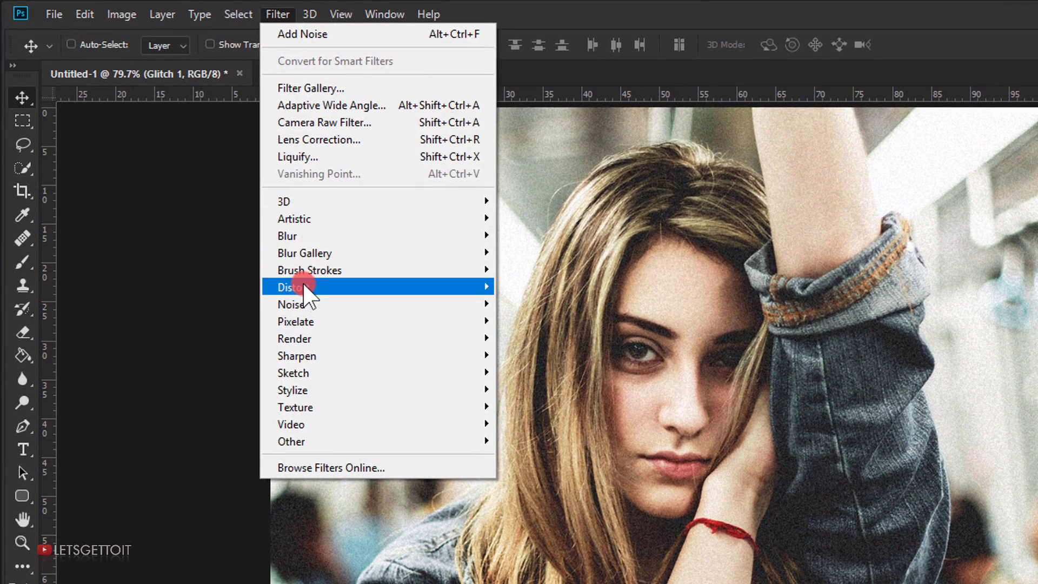
pyautogui.moveTo(295, 281)
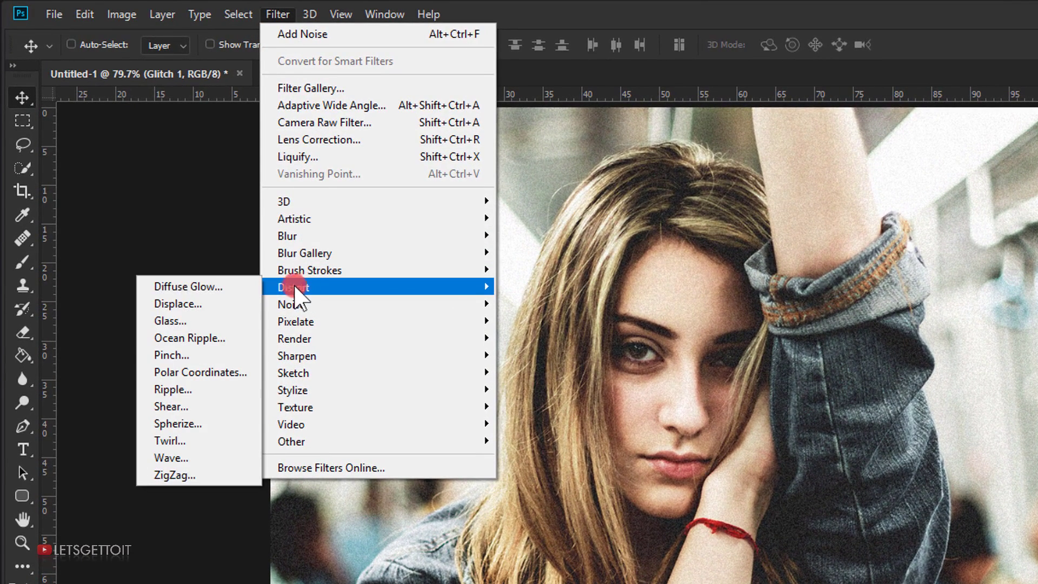
pyautogui.click(193, 454)
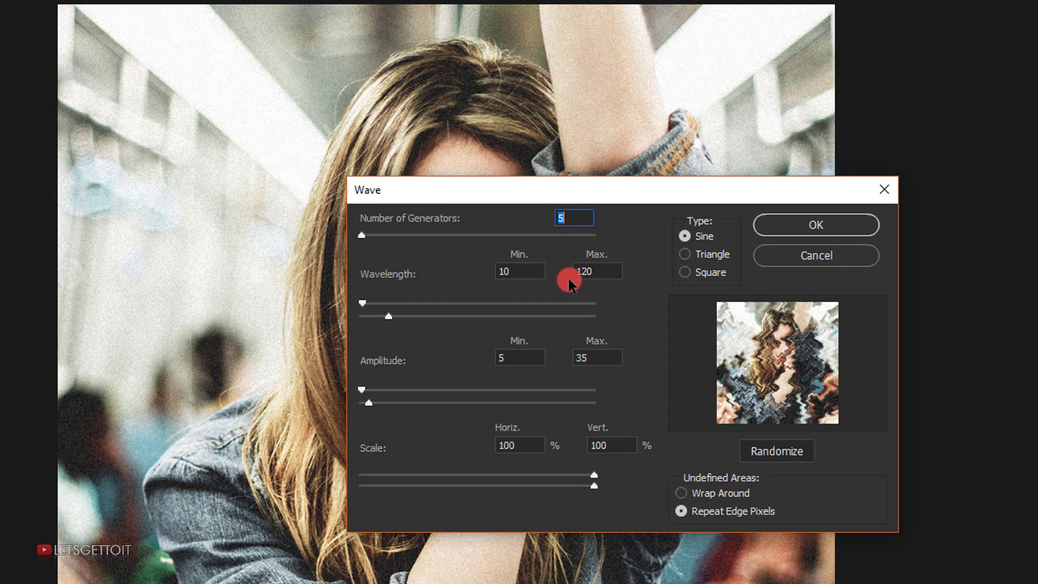
pyautogui.click(688, 271)
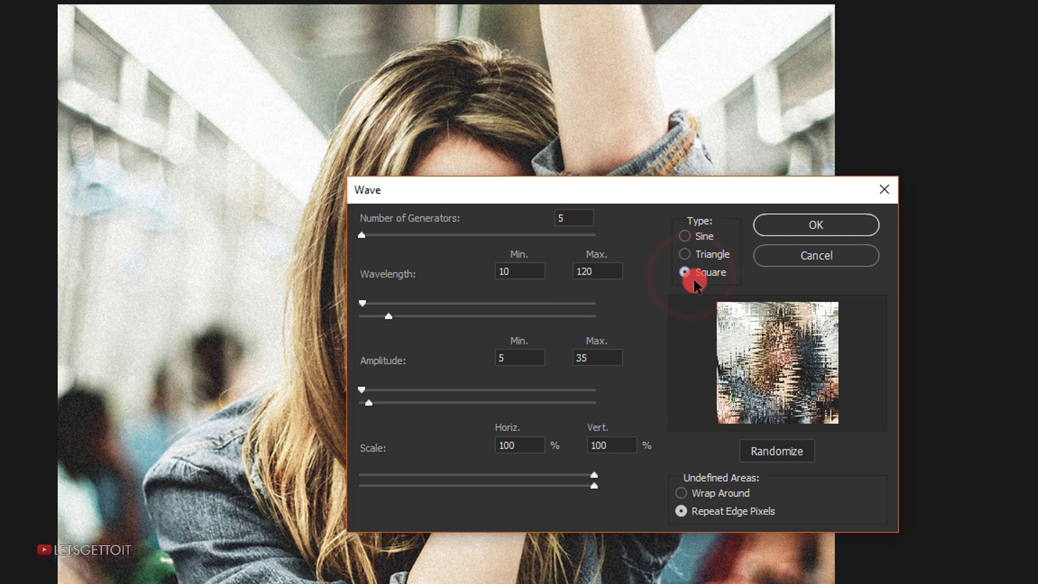
pyautogui.doubleClick(582, 218)
pyautogui.write('1')
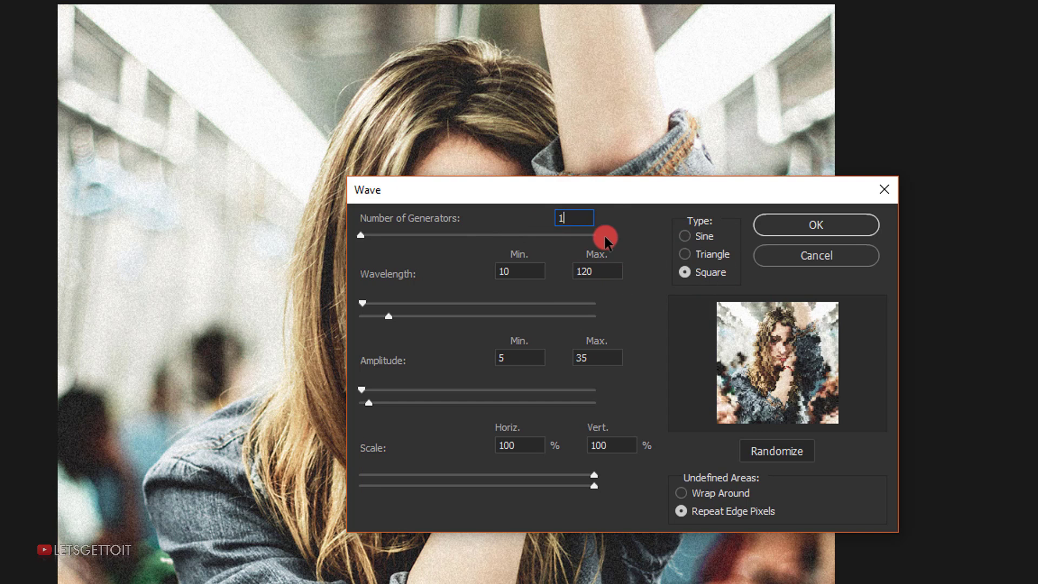
# Set the Wave filter's wavelength range to a minimum of about 532 and a maximum of 999
pyautogui.click(528, 270)
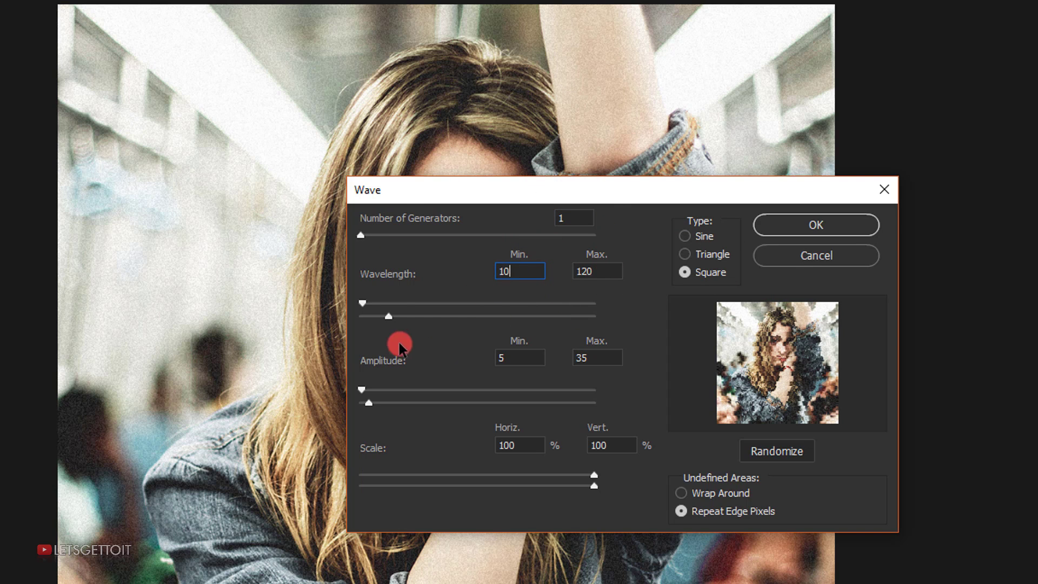
pyautogui.moveTo(387, 319); pyautogui.dragTo(653, 313)
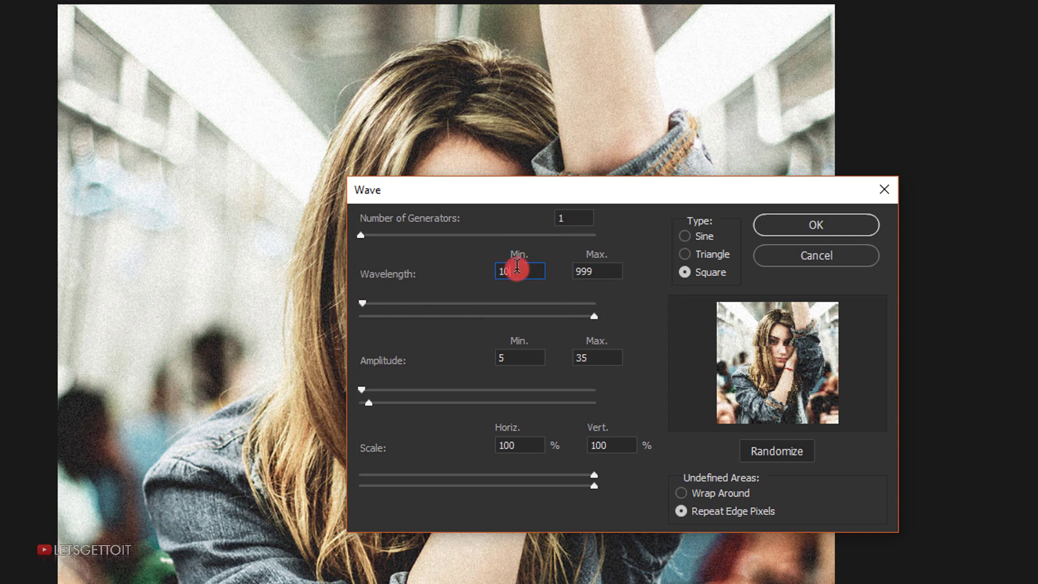
pyautogui.moveTo(363, 304); pyautogui.dragTo(480, 306)
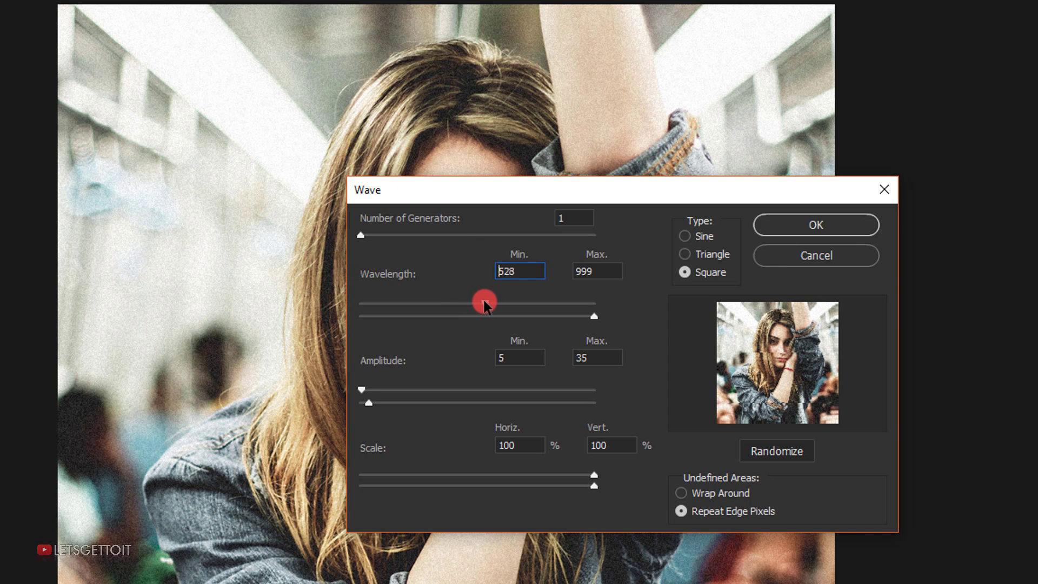
pyautogui.click(506, 272)
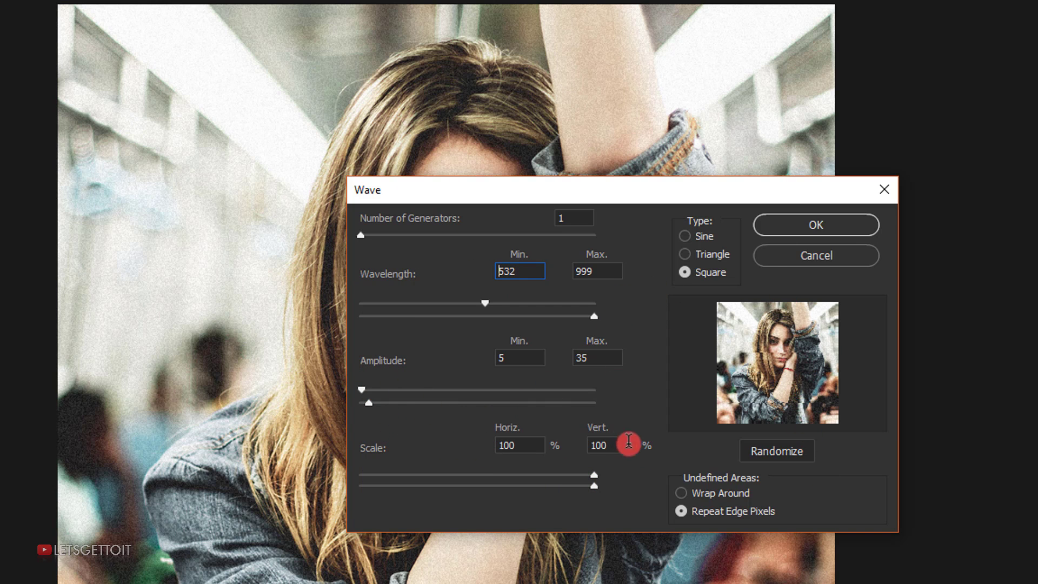
# Set the Wave filter's scale to 9% horizontal and 1% vertical
pyautogui.doubleClick(608, 443)
pyautogui.write('1')
pyautogui.doubleClick(524, 447)
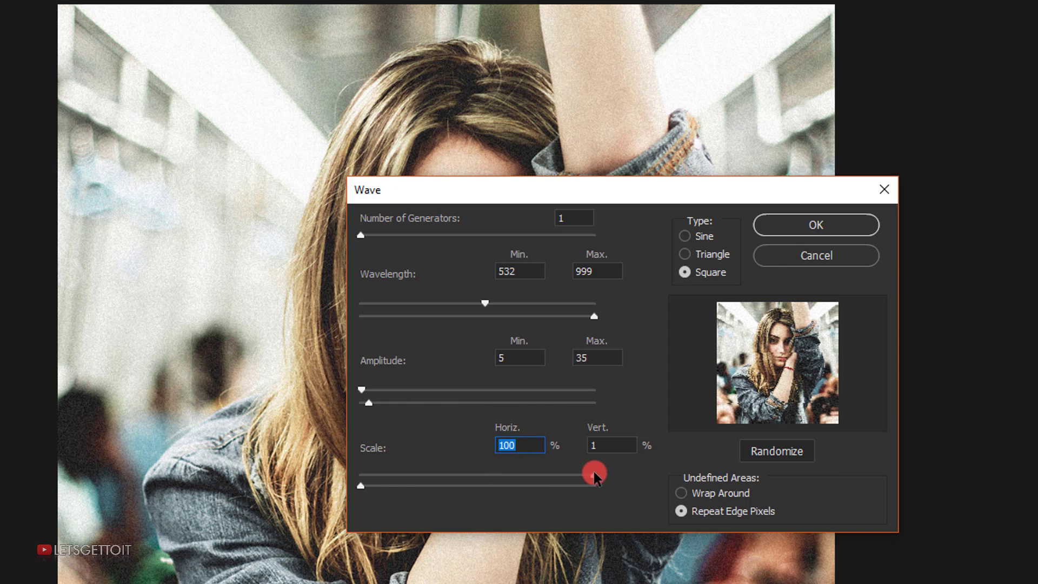
pyautogui.moveTo(595, 474); pyautogui.dragTo(381, 484)
pyautogui.click(537, 440)
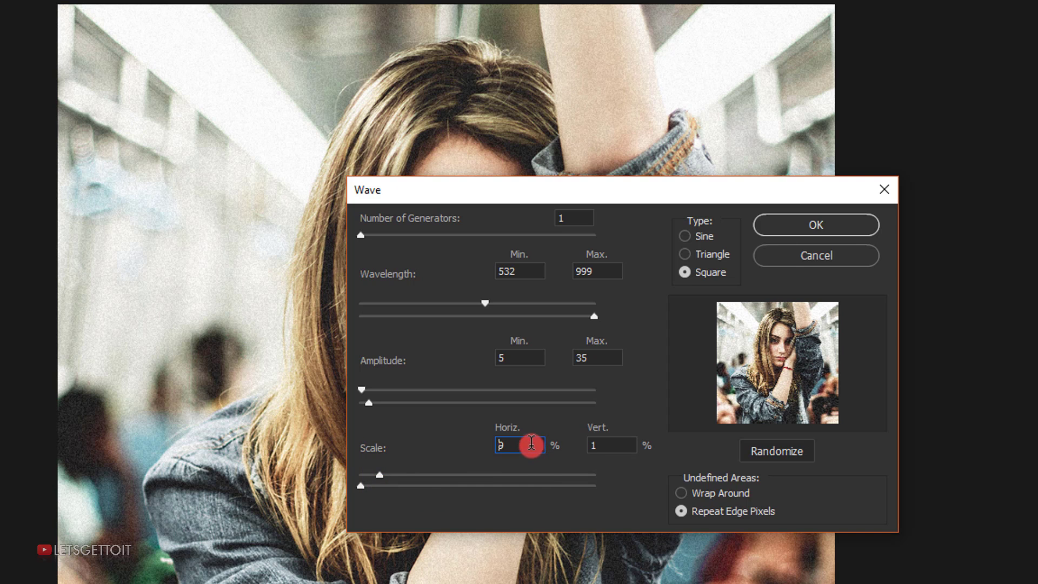
pyautogui.doubleClick(531, 442)
pyautogui.write('9')
# Set the Wave filter's amplitude range to a minimum of about 167 and a maximum of about 341
pyautogui.moveTo(372, 403); pyautogui.dragTo(442, 406)
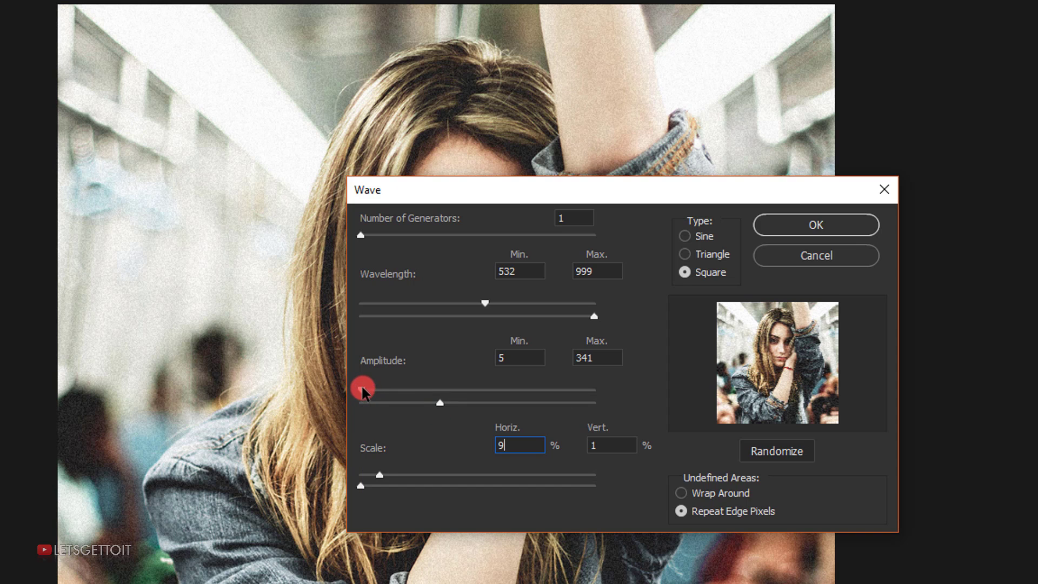
pyautogui.moveTo(362, 390); pyautogui.dragTo(391, 389)
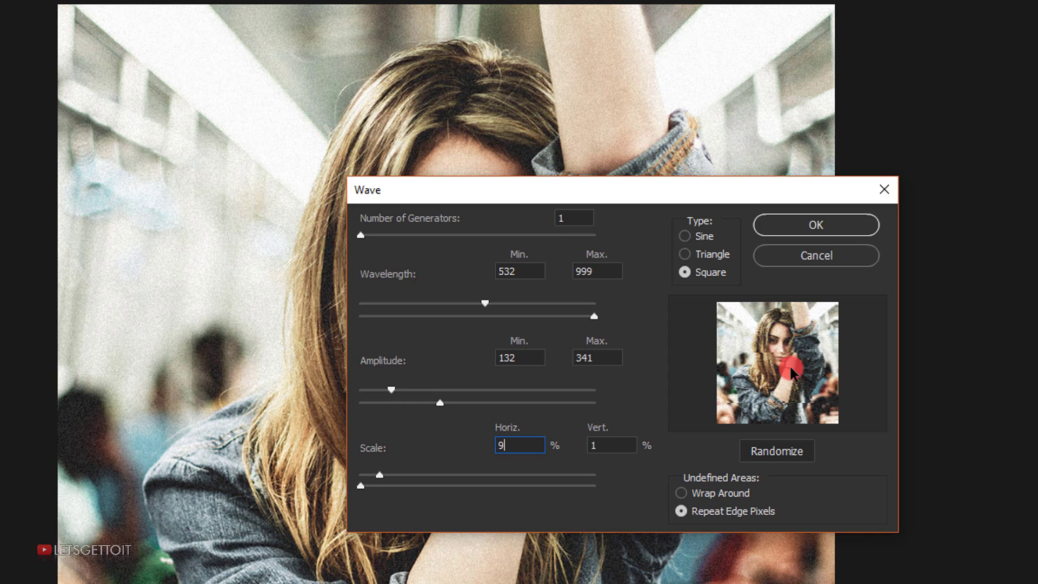
pyautogui.moveTo(381, 387); pyautogui.dragTo(398, 390)
pyautogui.moveTo(766, 366); pyautogui.dragTo(782, 354)
# Randomize the wave pattern several times until the horizontal slices look suitable, and apply the filter to the Glitch 1 layer
pyautogui.click(762, 437)
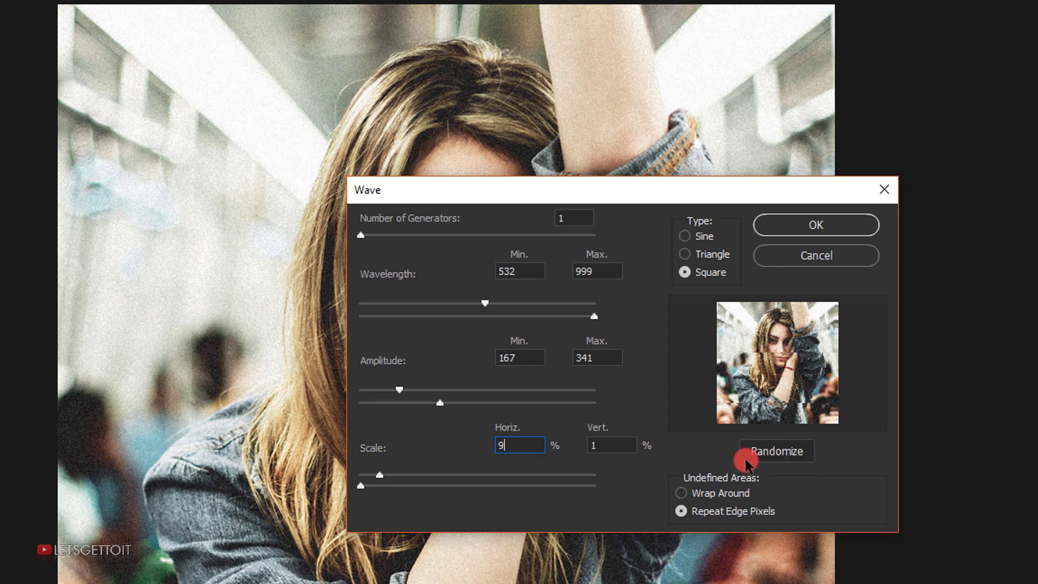
pyautogui.click(776, 451)
pyautogui.click(778, 448)
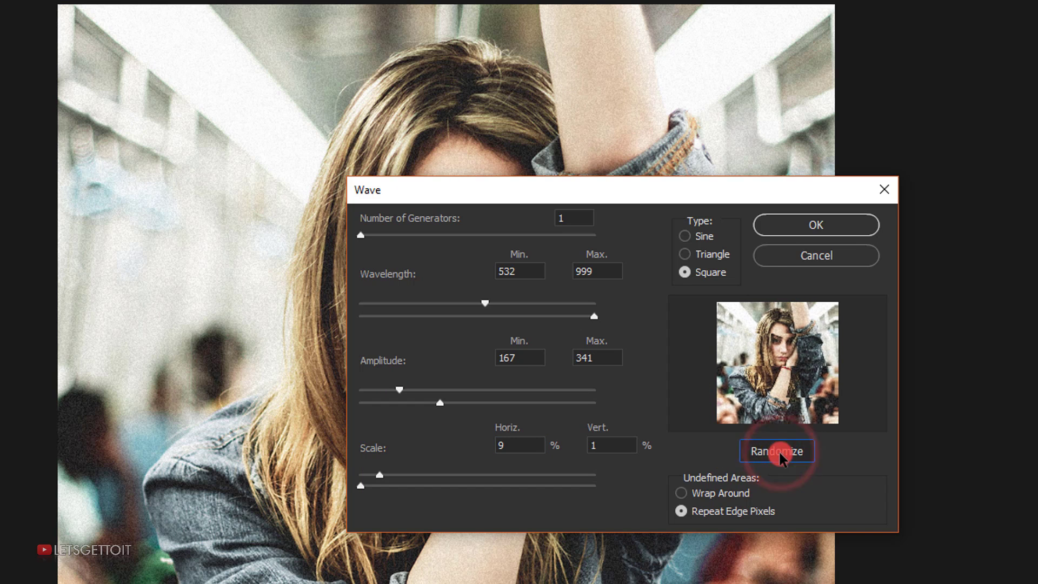
pyautogui.click(779, 448)
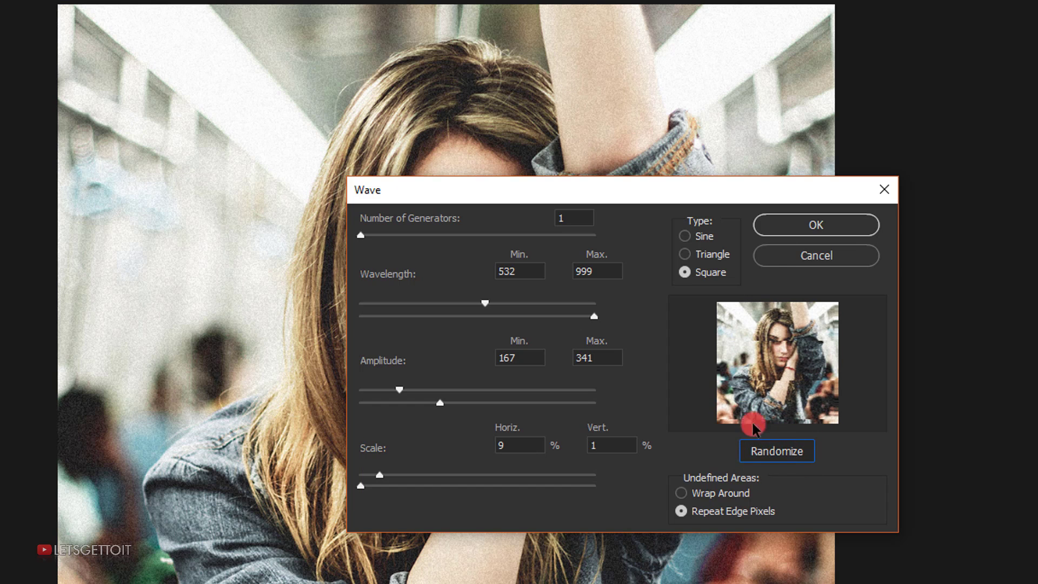
pyautogui.click(786, 450)
pyautogui.click(786, 449)
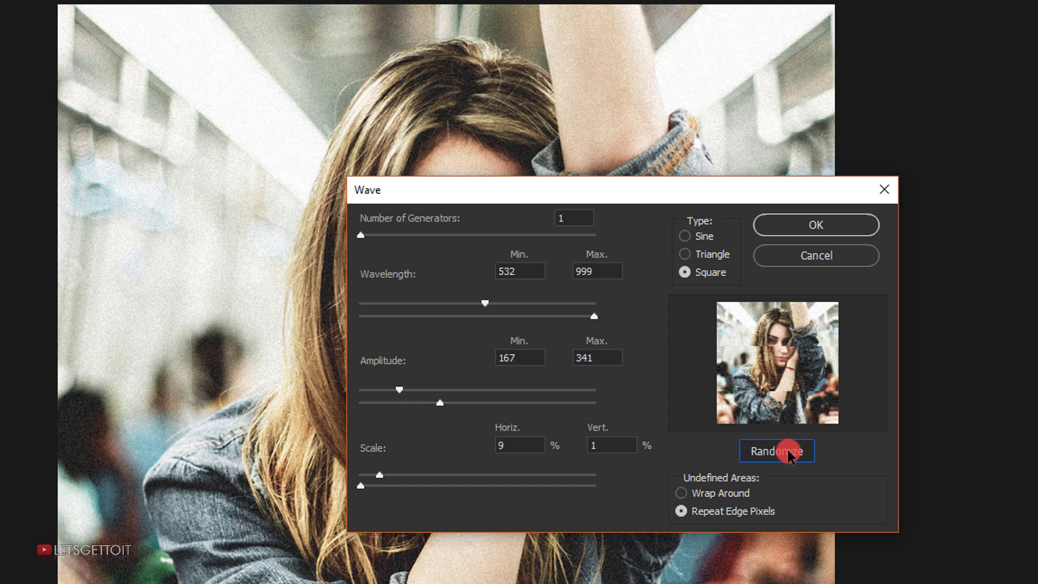
pyautogui.click(786, 450)
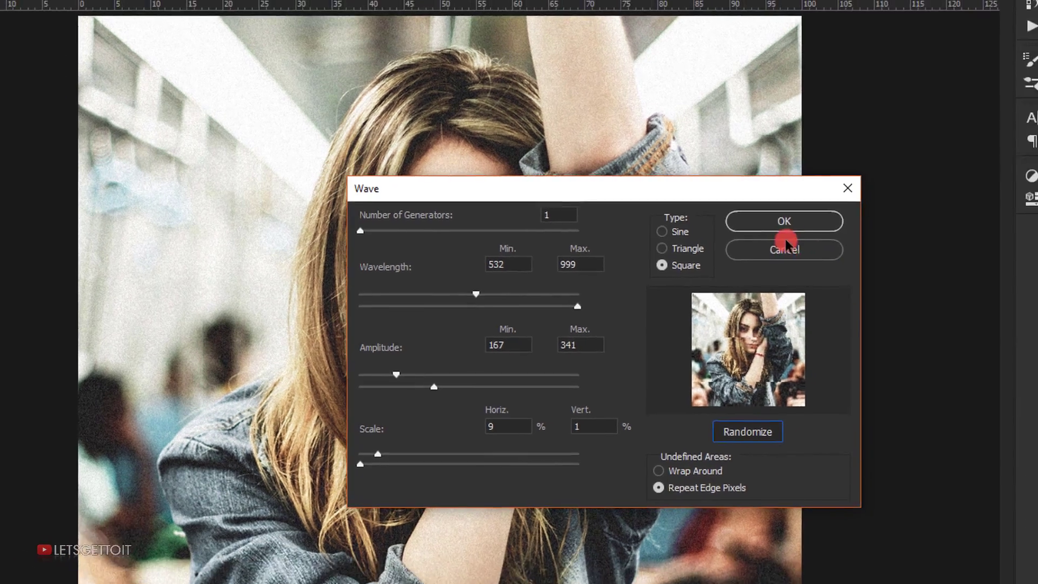
pyautogui.click(814, 224)
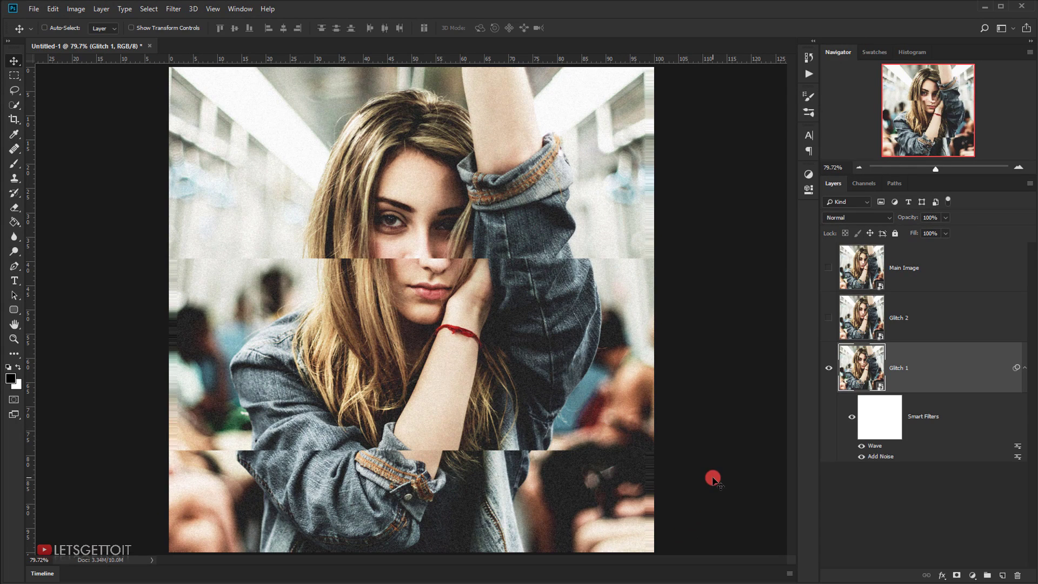
# Start a second Wave filter on the Glitch 1 layer with a minimum wavelength of about 602 and amplitude from about 147 to 541
pyautogui.click(173, 11)
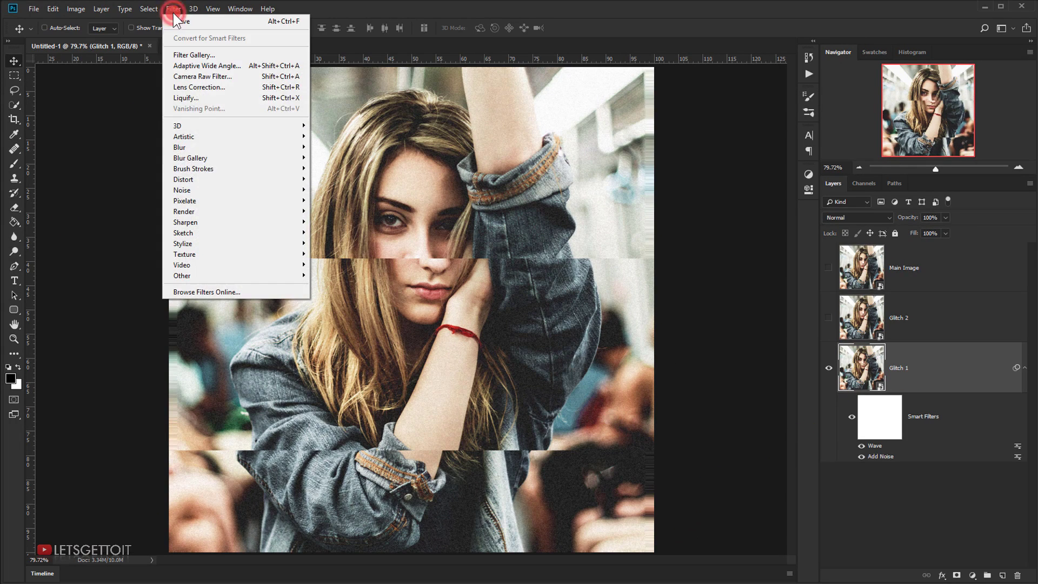
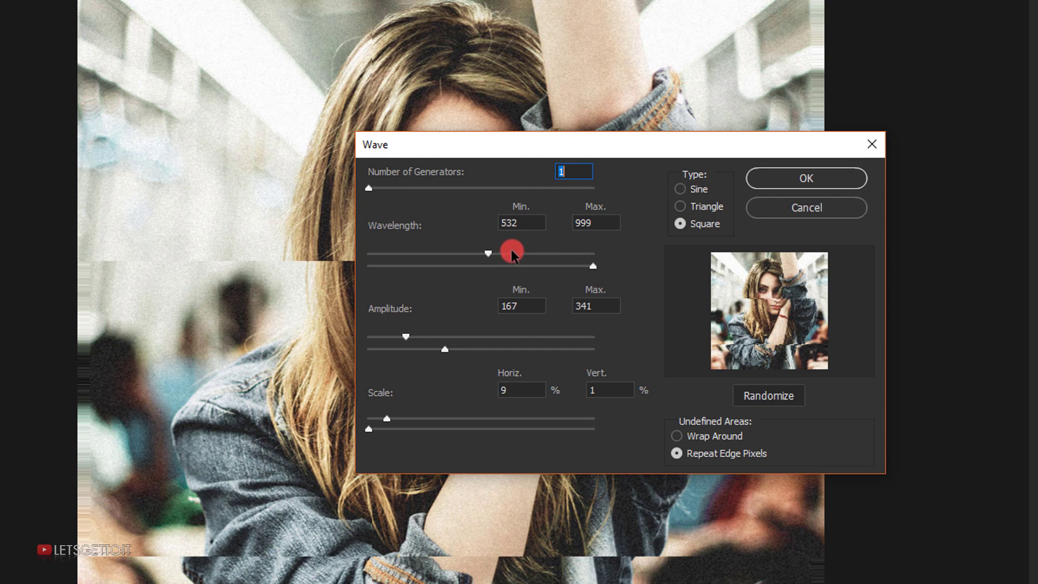
pyautogui.moveTo(485, 253); pyautogui.dragTo(482, 253)
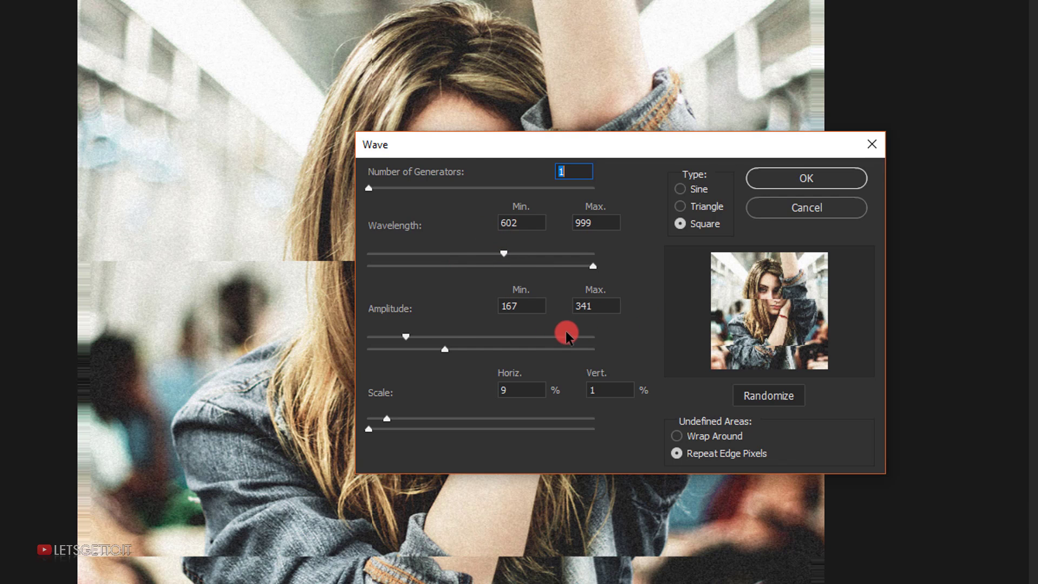
pyautogui.moveTo(449, 346)
pyautogui.mouseDown()
pyautogui.moveTo(472, 344)
pyautogui.moveTo(462, 345)
pyautogui.mouseUp()
pyautogui.click(758, 340)
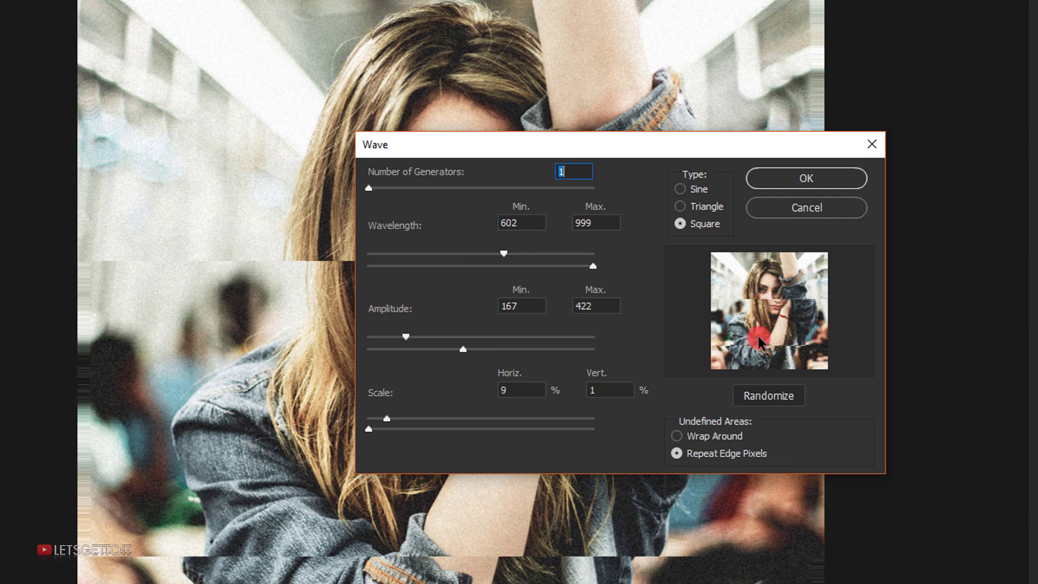
pyautogui.moveTo(469, 350); pyautogui.dragTo(487, 349)
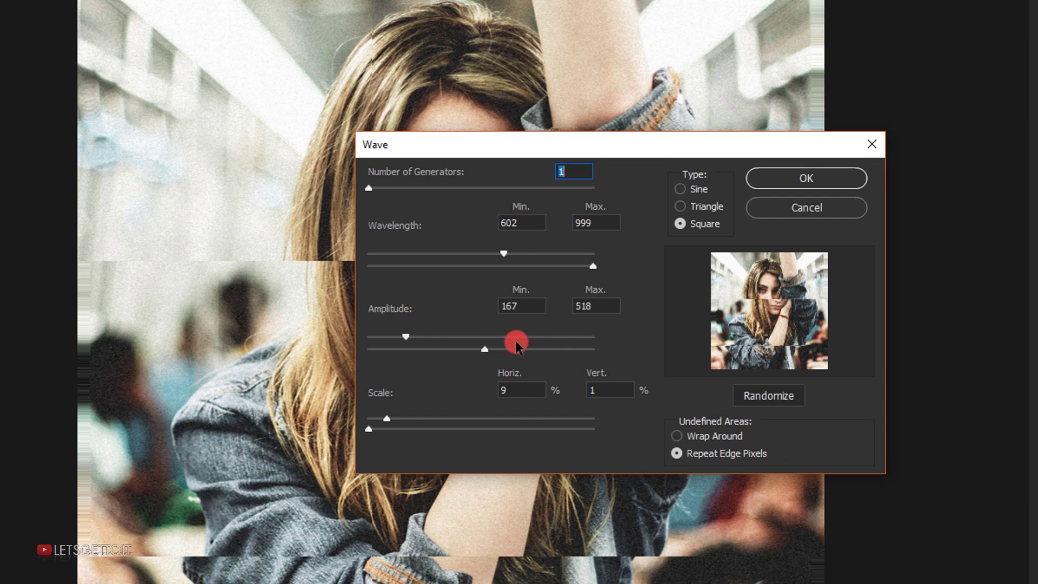
pyautogui.moveTo(487, 348); pyautogui.dragTo(492, 349)
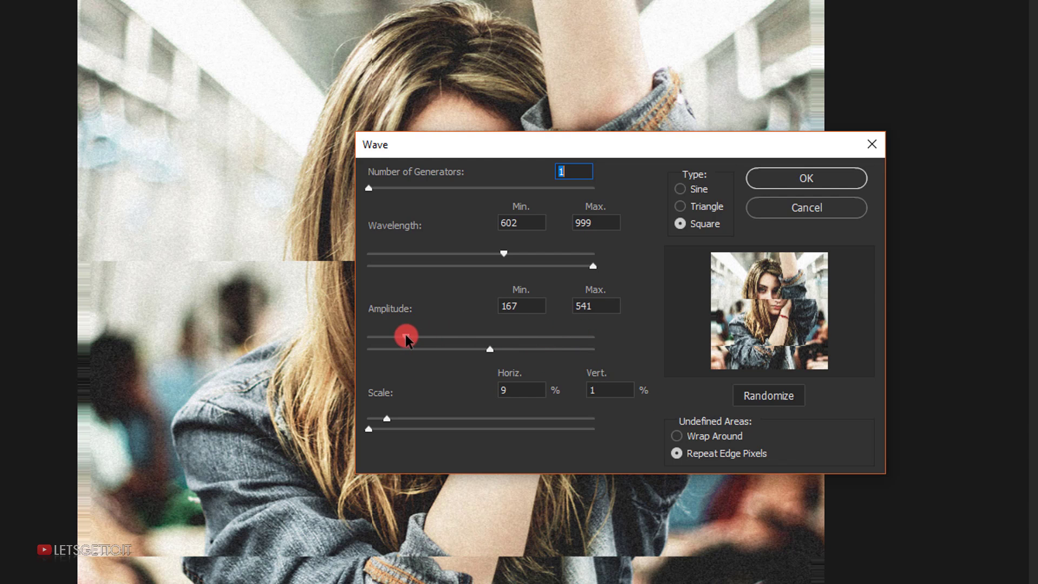
pyautogui.moveTo(406, 338); pyautogui.dragTo(405, 337)
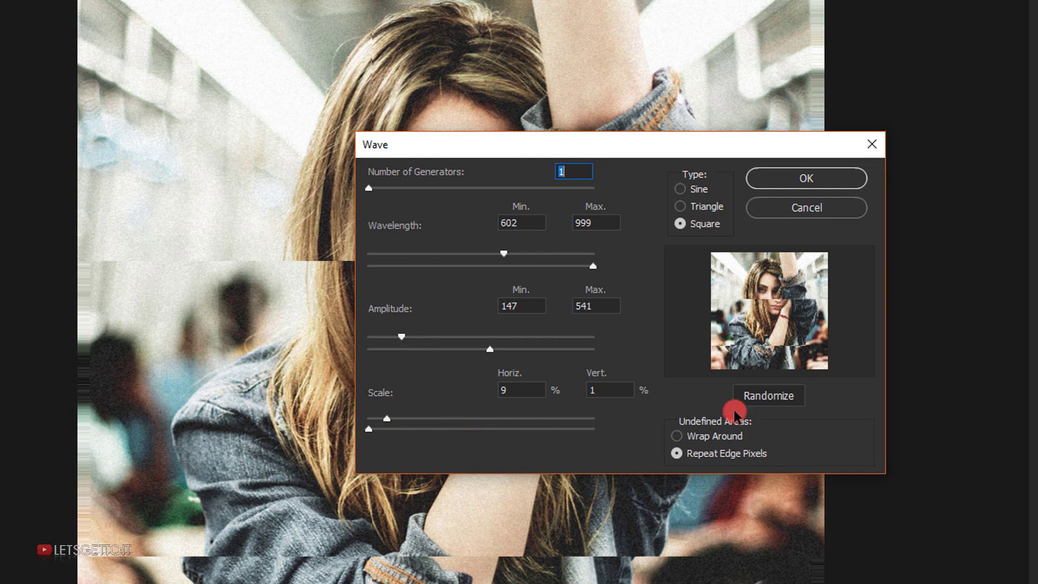
# Randomize the second wave pattern and apply it to the Glitch 1 layer
pyautogui.click(750, 399)
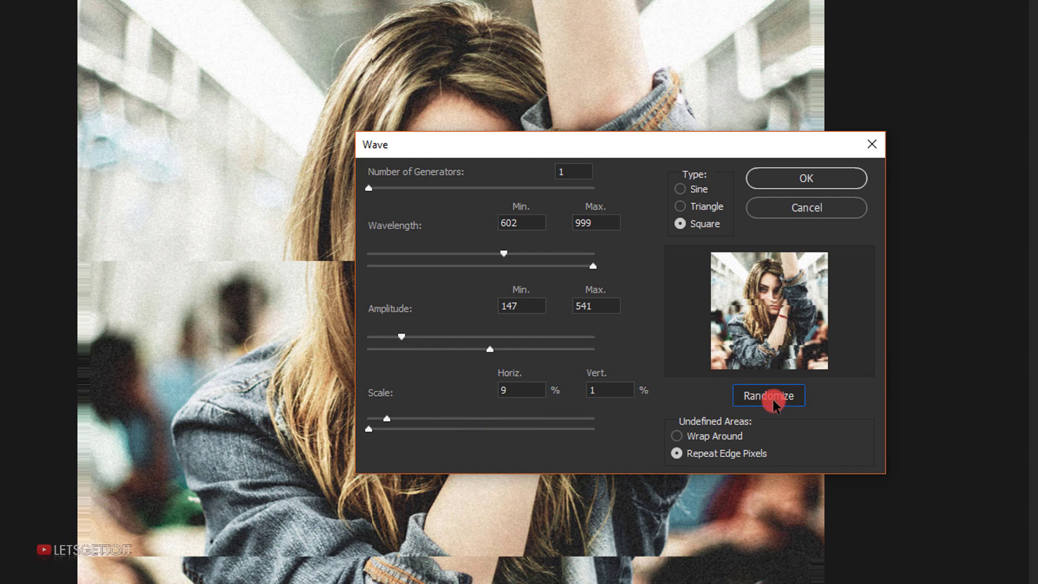
pyautogui.click(765, 343)
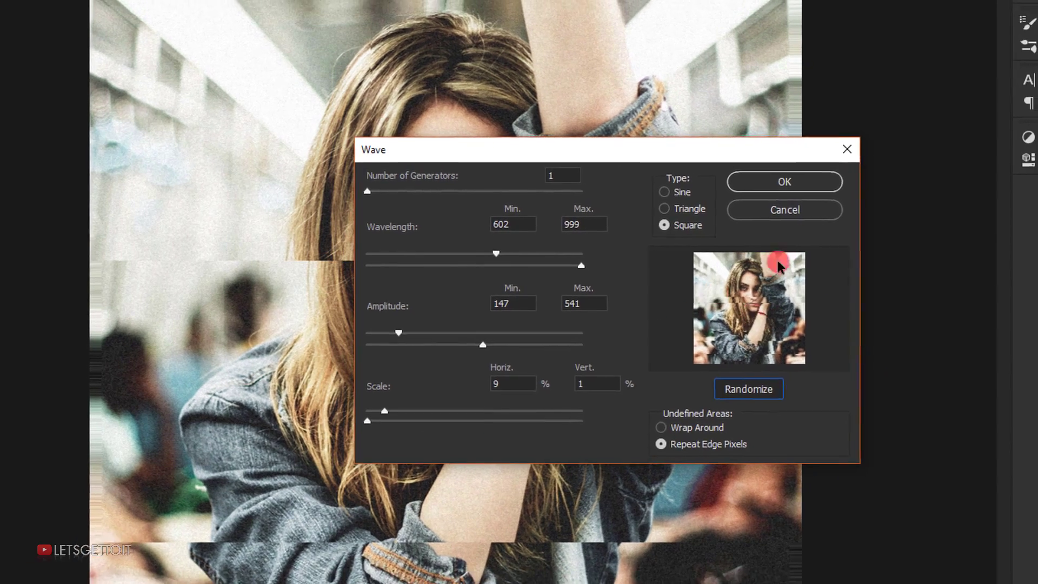
pyautogui.click(822, 181)
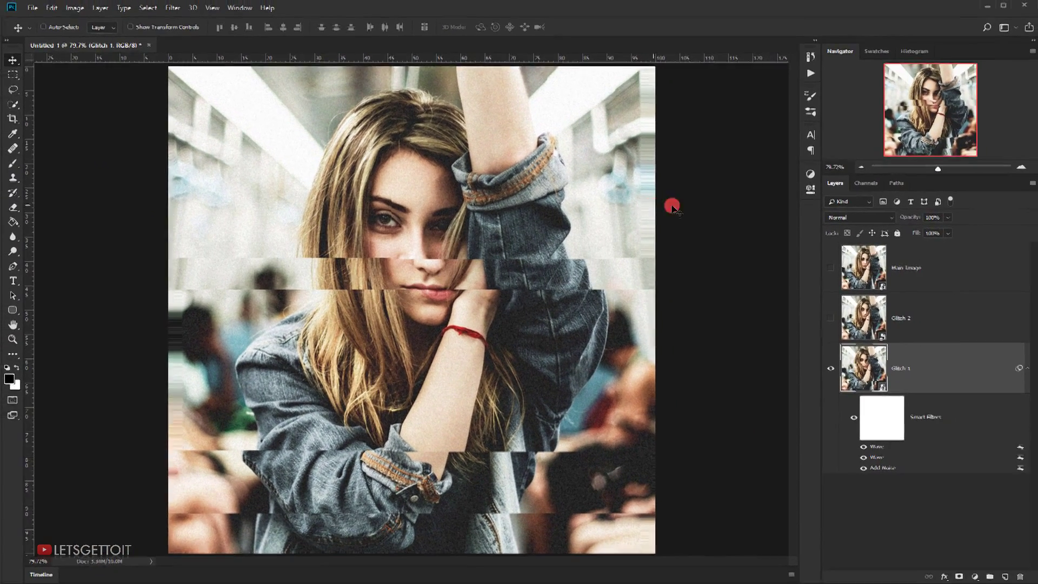
pyautogui.click(487, 303)
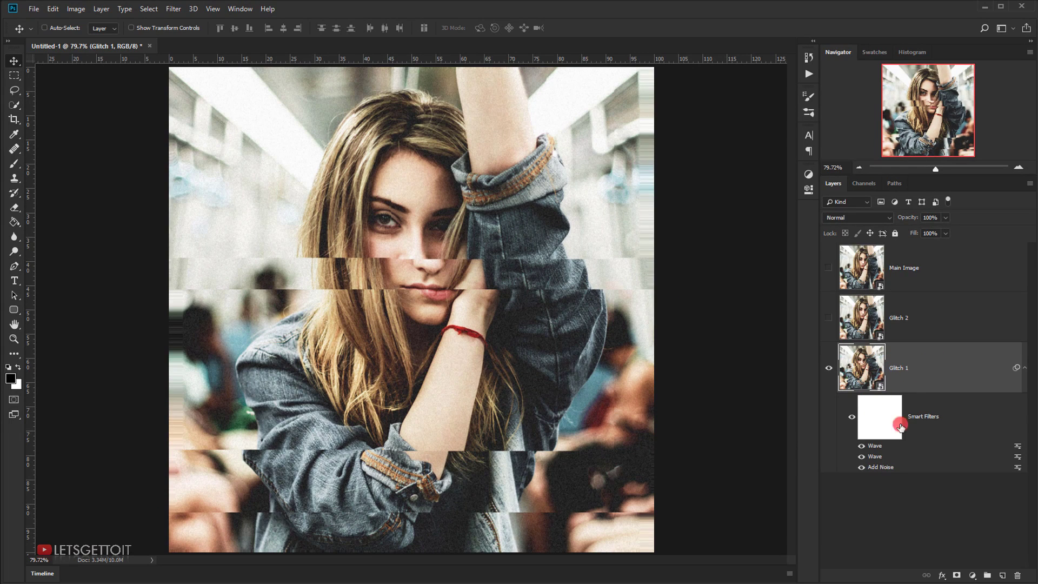
# Collapse the Glitch 1 layer's smart filters, then select the Glitch 2 layer and make it visible
pyautogui.click(1024, 366)
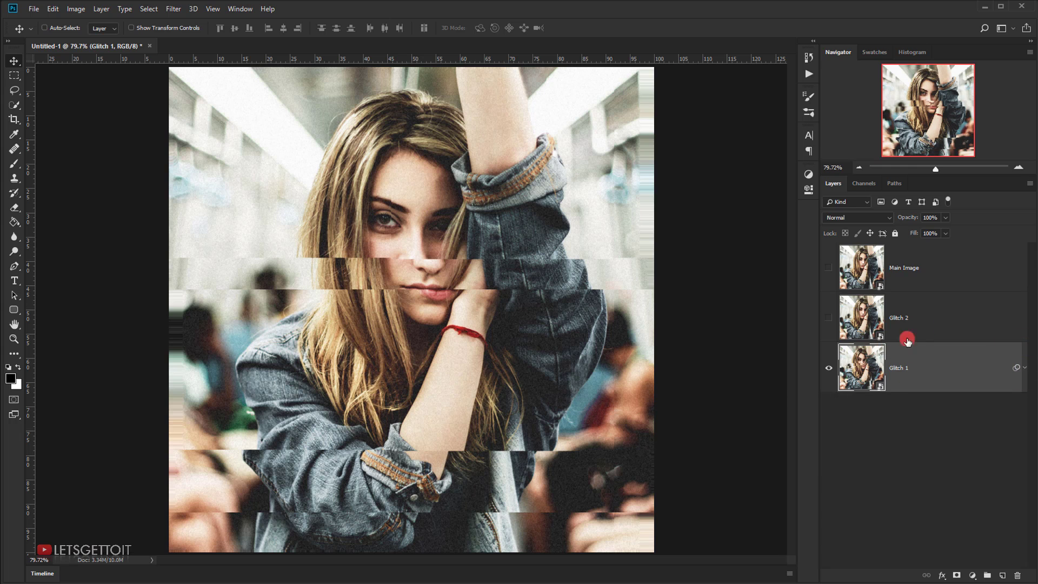
pyautogui.click(915, 321)
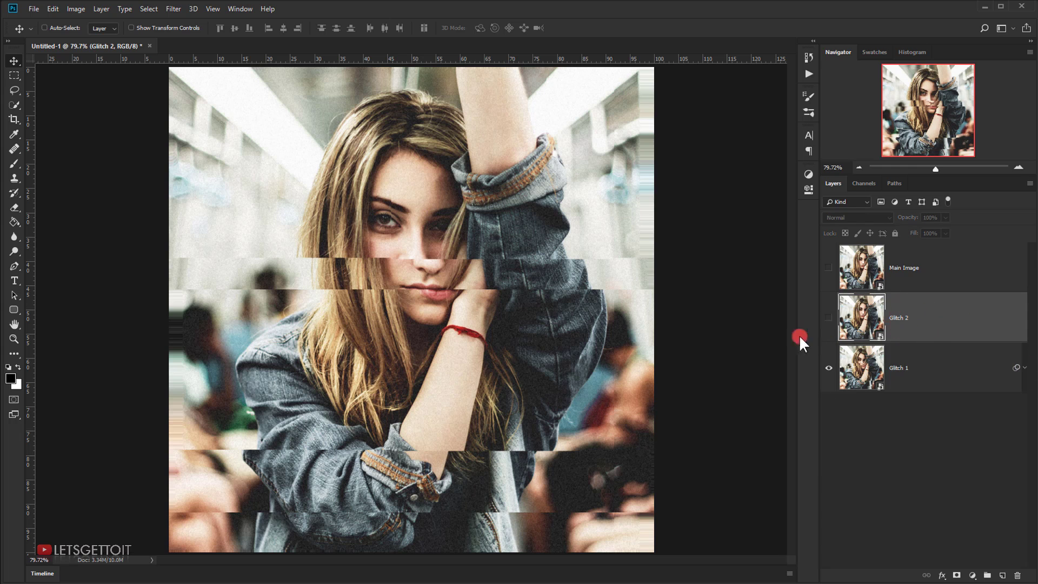
pyautogui.click(827, 317)
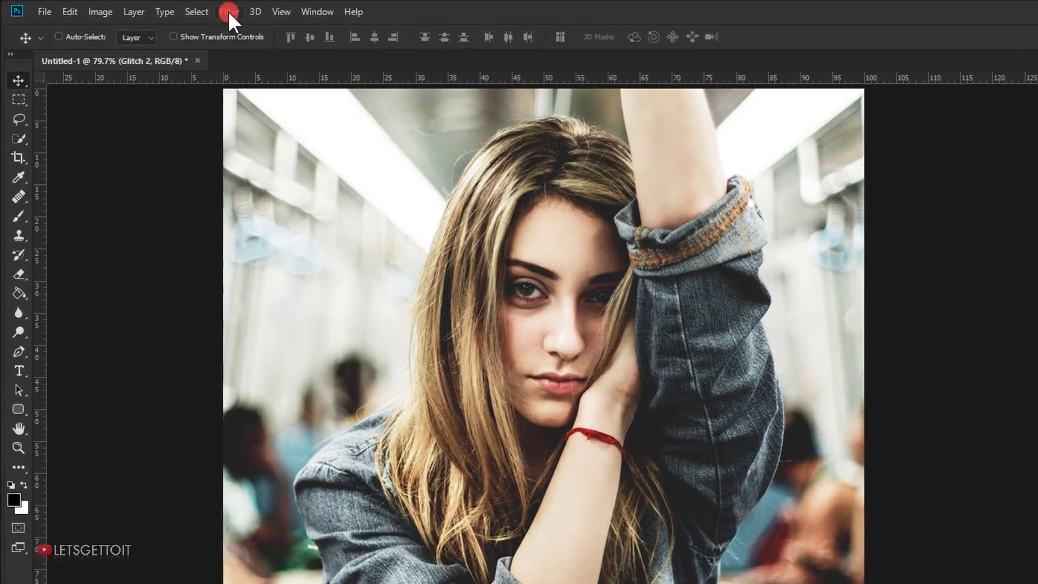
# Apply an Add Noise filter to the Glitch 2 layer with a 7% amount, Uniform distribution and Monochromatic enabled
pyautogui.click(172, 9)
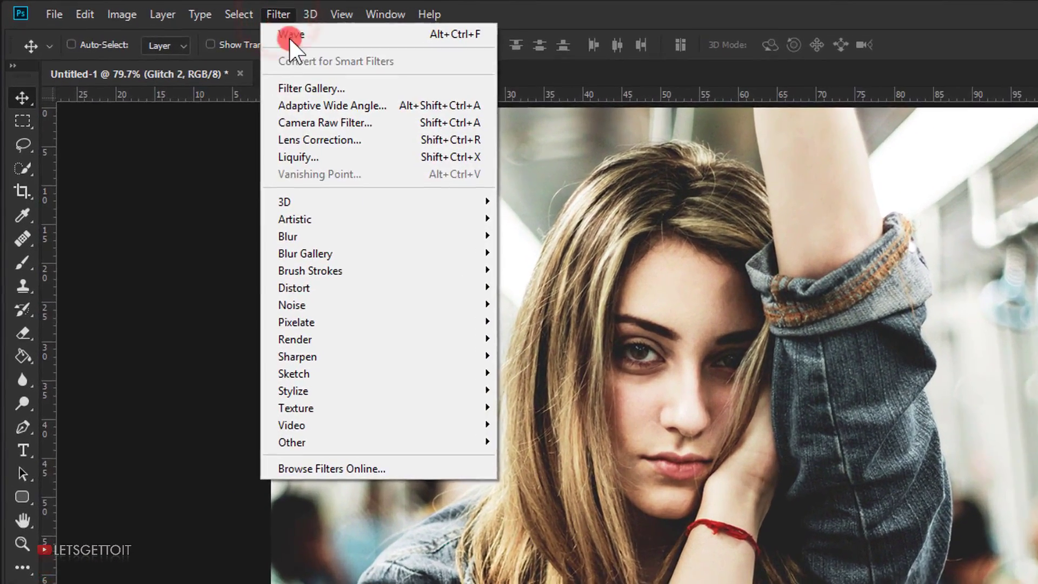
pyautogui.moveTo(332, 318)
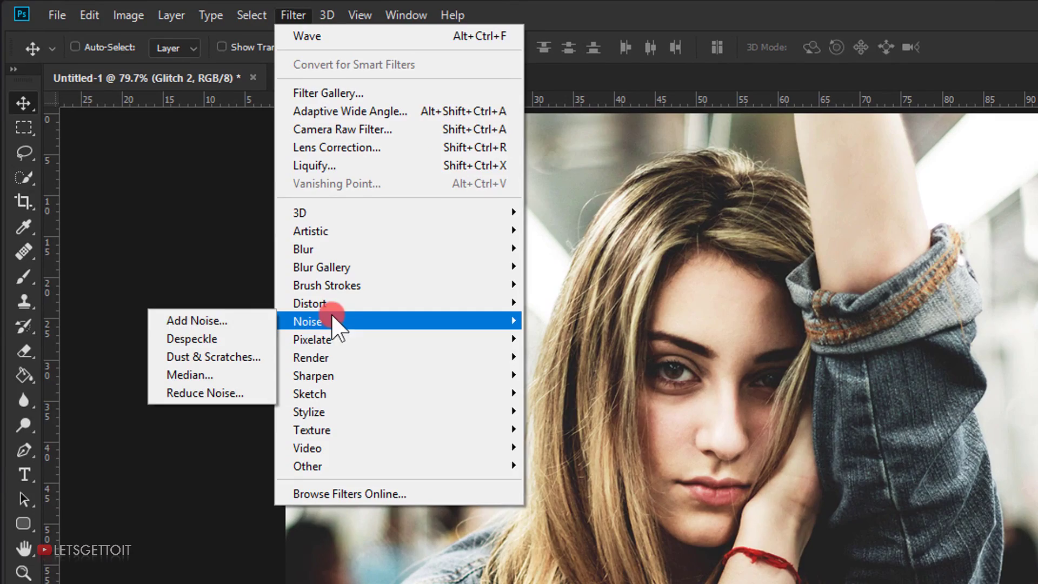
pyautogui.click(250, 320)
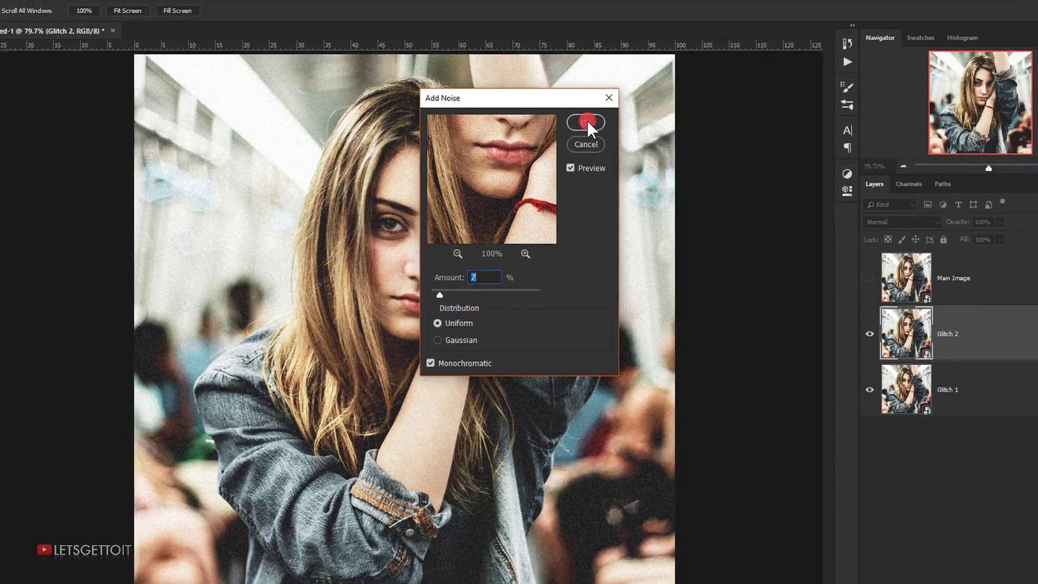
pyautogui.click(585, 122)
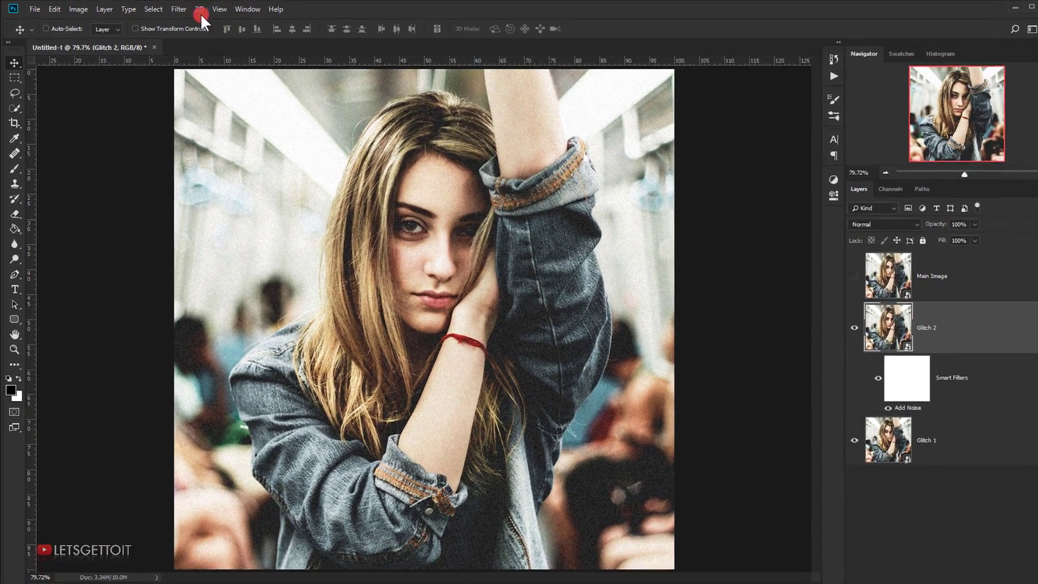
# Liquify the Glitch 2 layer with a size 382 Push Left brush, stretching pixels vertically along the photo's lower left and upper left areas
pyautogui.click(173, 9)
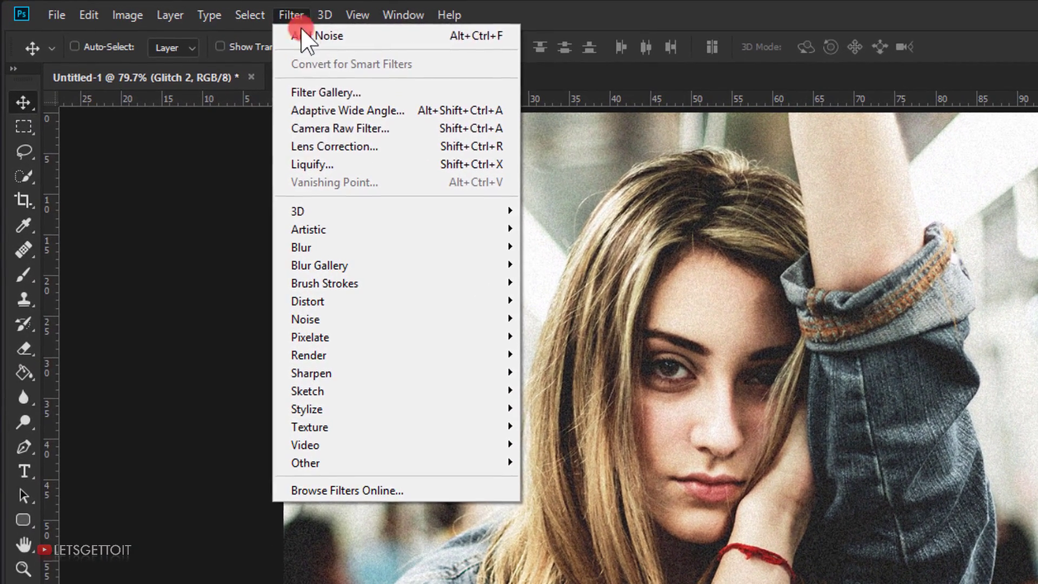
pyautogui.click(290, 146)
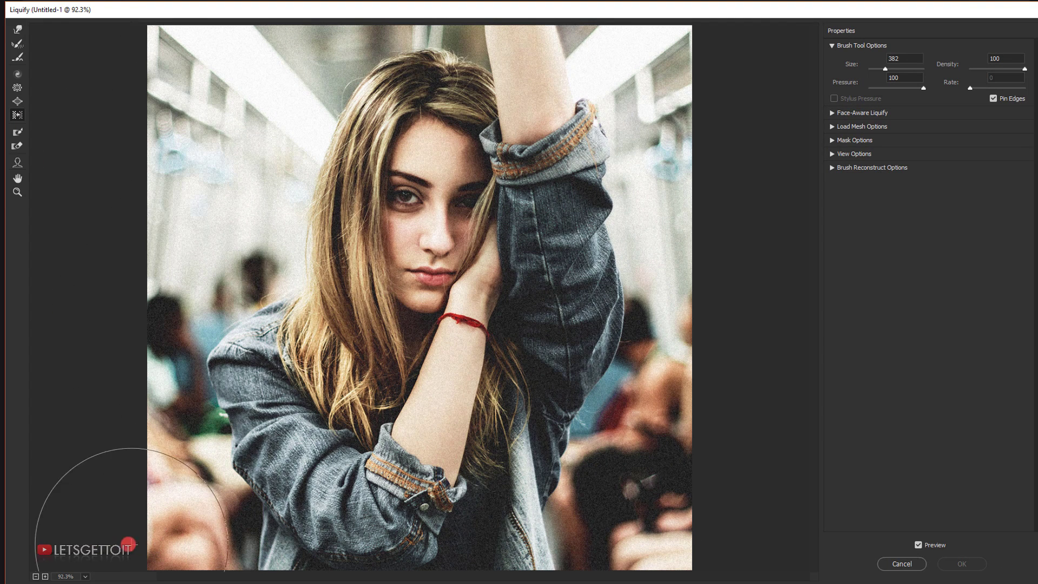
pyautogui.moveTo(89, 539)
pyautogui.mouseDown()
pyautogui.moveTo(176, 552)
pyautogui.moveTo(501, 561)
pyautogui.moveTo(294, 569)
pyautogui.moveTo(201, 542)
pyautogui.moveTo(188, 505)
pyautogui.moveTo(158, 487)
pyautogui.moveTo(165, 523)
pyautogui.moveTo(177, 480)
pyautogui.moveTo(169, 465)
pyautogui.moveTo(168, 502)
pyautogui.moveTo(138, 476)
pyautogui.mouseUp()
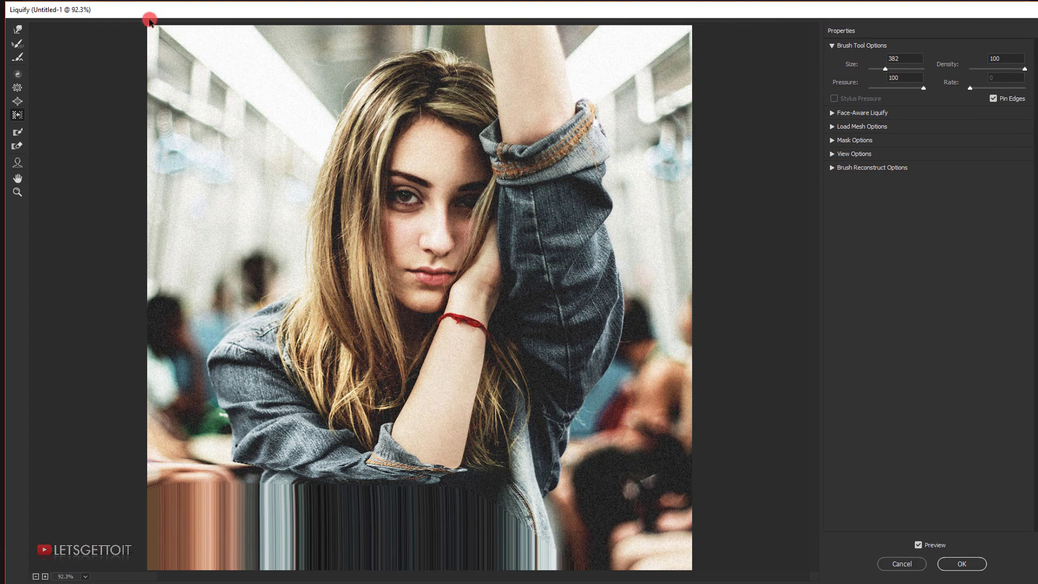
pyautogui.moveTo(86, 32); pyautogui.dragTo(336, 32)
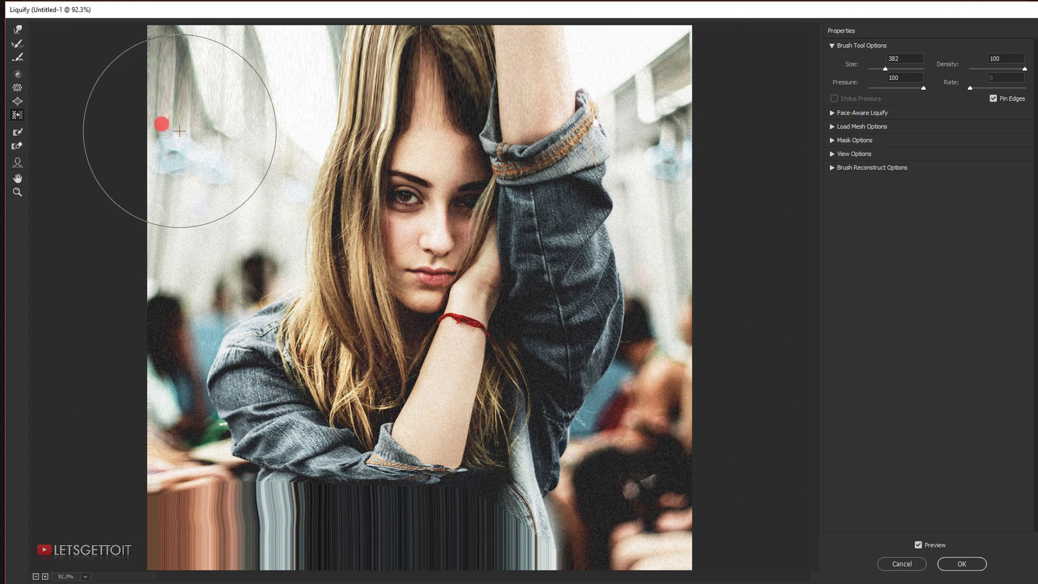
pyautogui.click(959, 564)
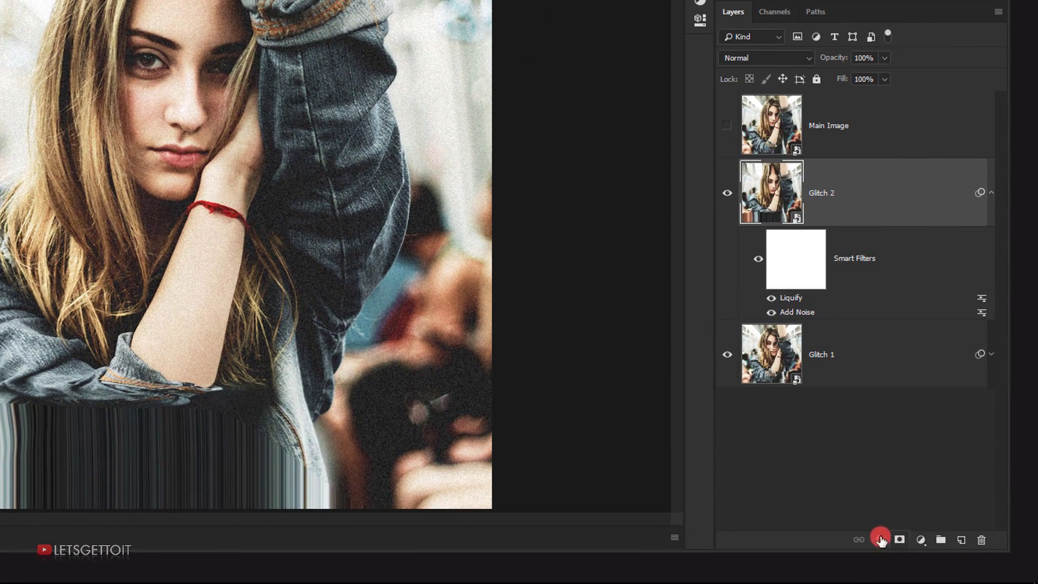
# Turn off the red channel in the Glitch 2 layer's advanced blending options
pyautogui.click(879, 539)
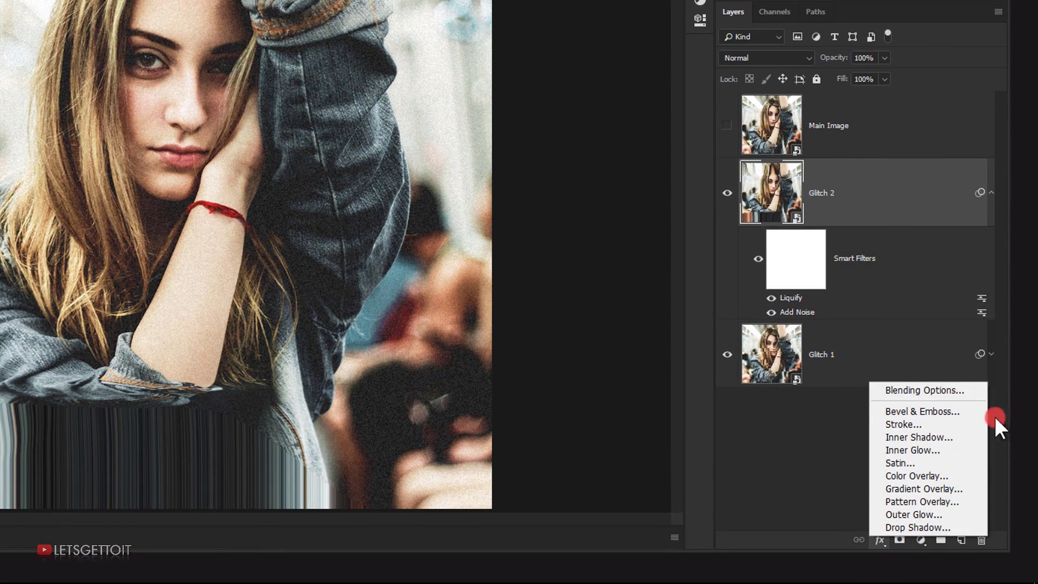
pyautogui.click(894, 390)
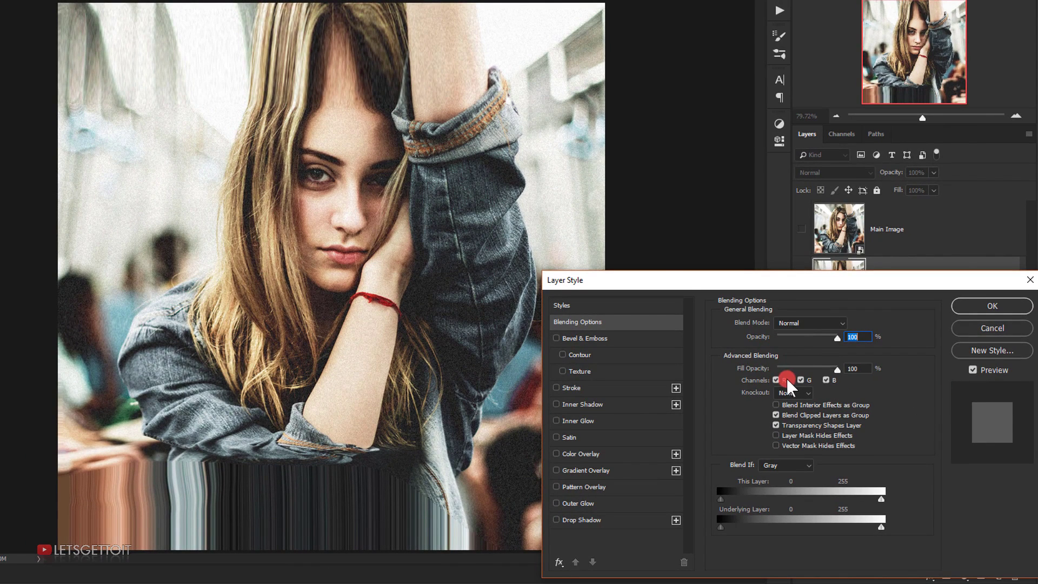
pyautogui.click(776, 379)
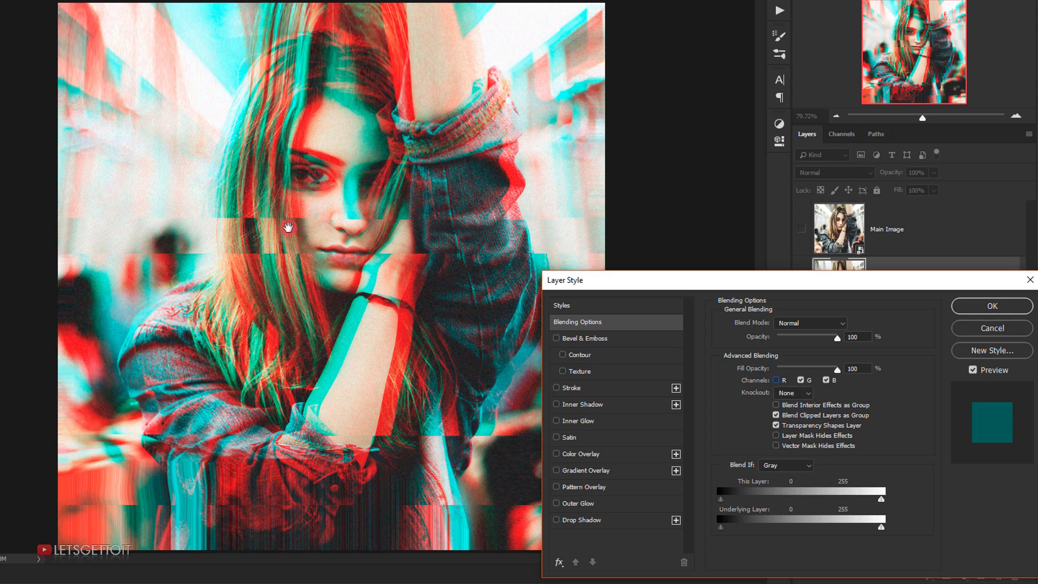
pyautogui.click(998, 304)
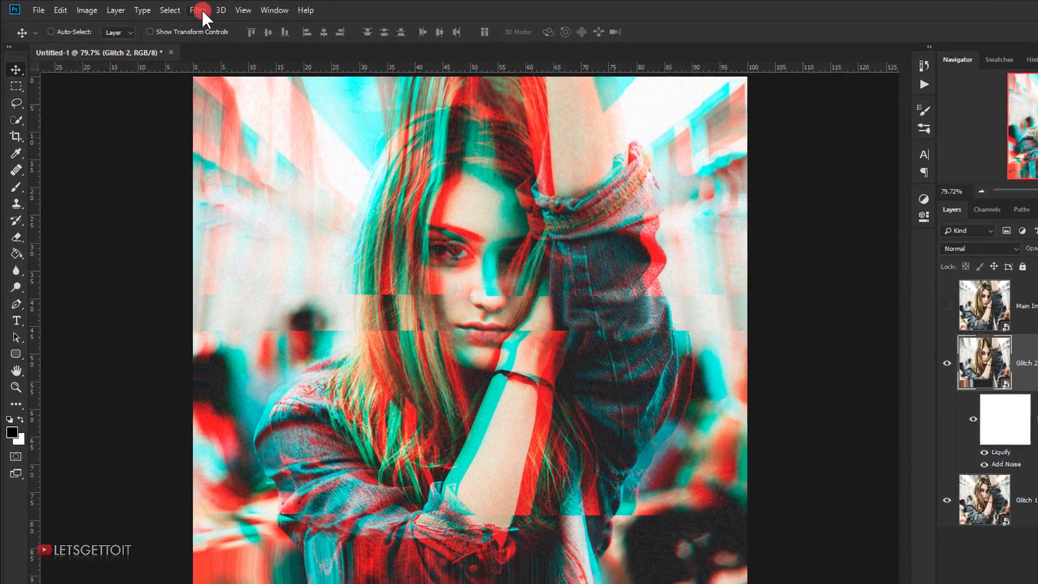
# Apply a Filter Gallery Halftone Pattern to the Glitch 2 layer with size 1, contrast 10 and the Dot pattern type
pyautogui.click(200, 11)
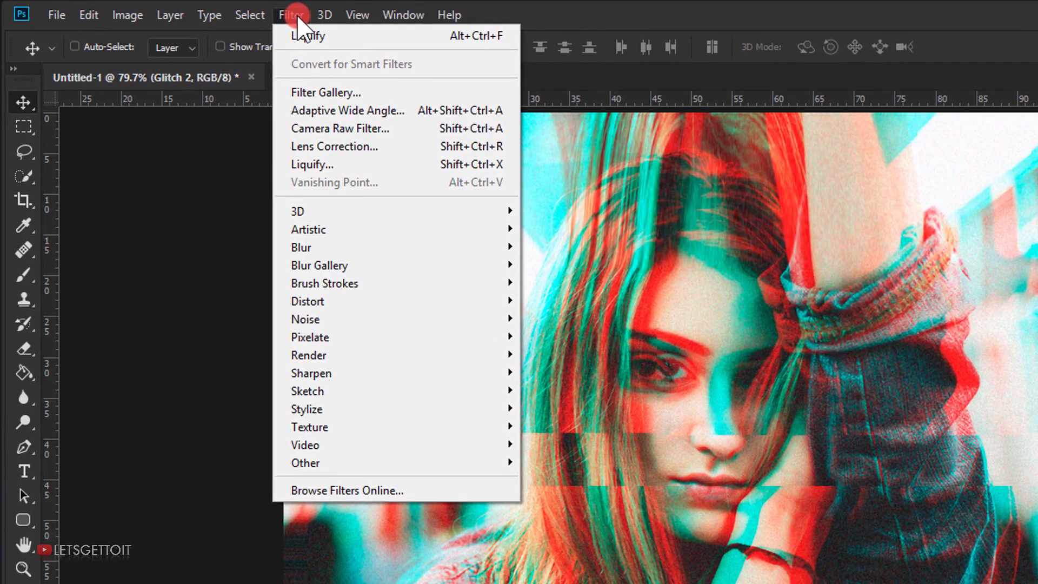
pyautogui.click(313, 93)
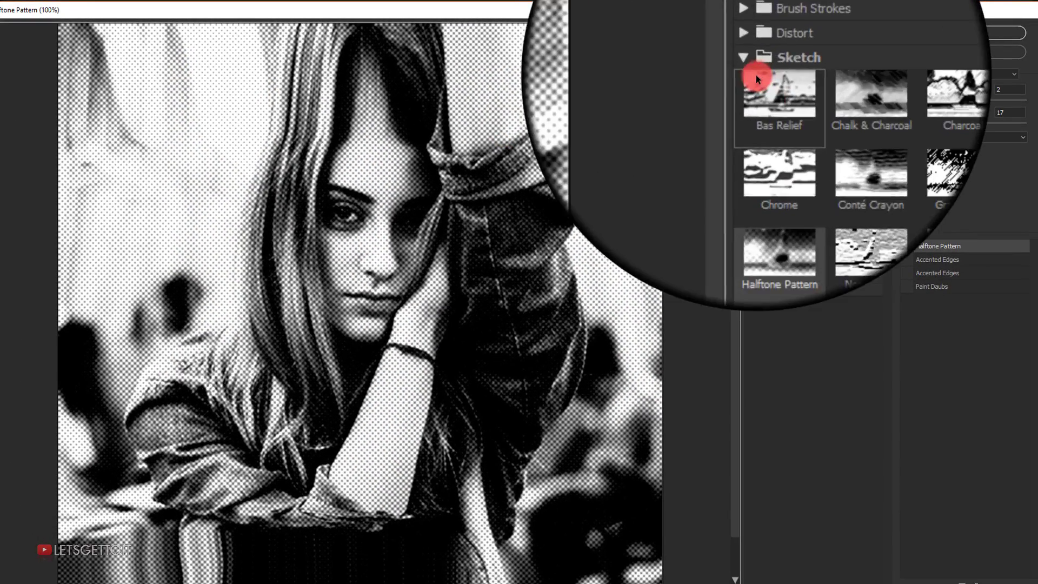
pyautogui.click(912, 78)
pyautogui.click(769, 67)
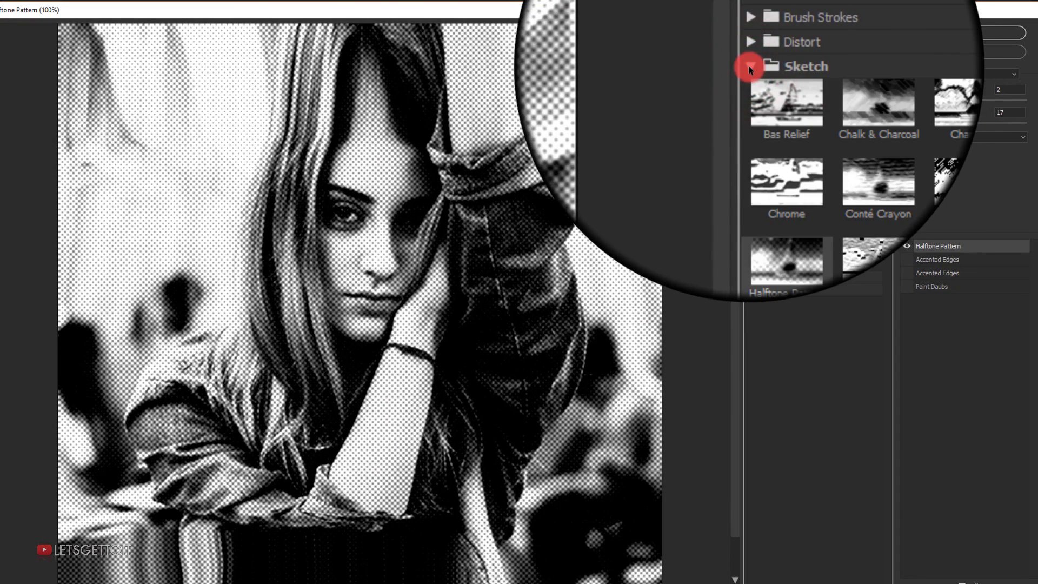
pyautogui.click(759, 178)
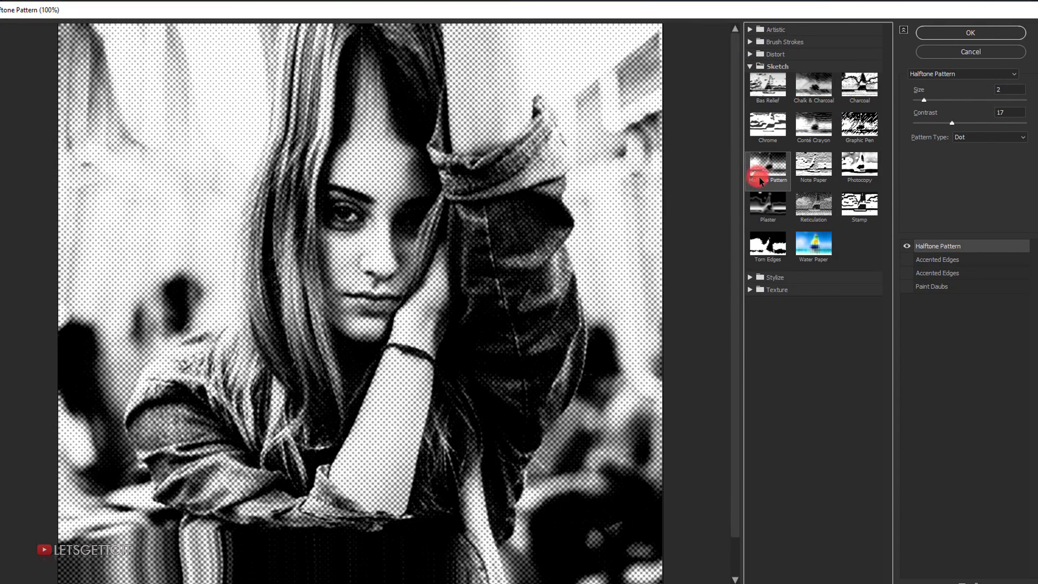
pyautogui.press('Tab')
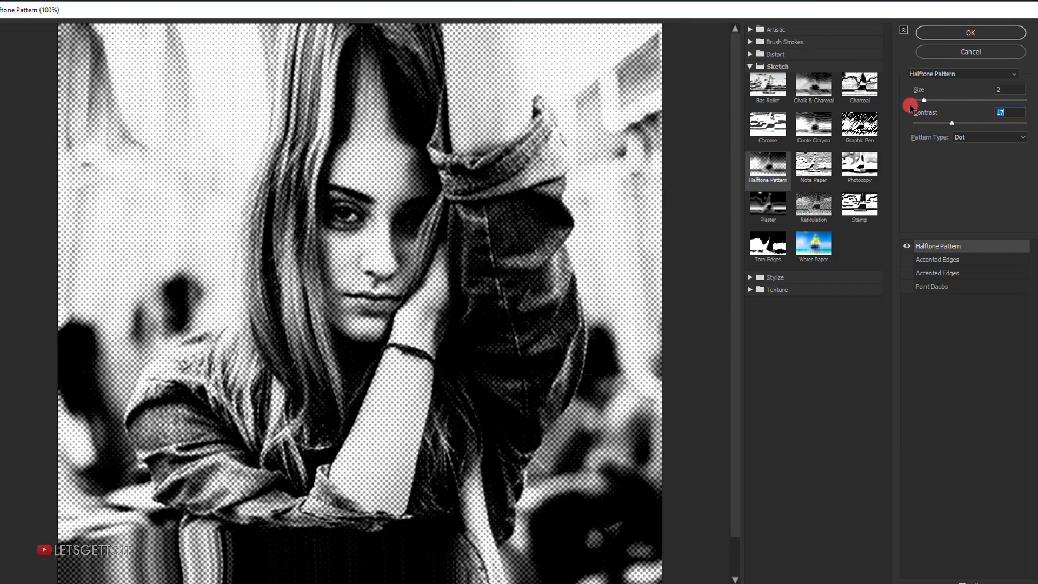
pyautogui.click(914, 102)
pyautogui.moveTo(951, 125); pyautogui.dragTo(936, 126)
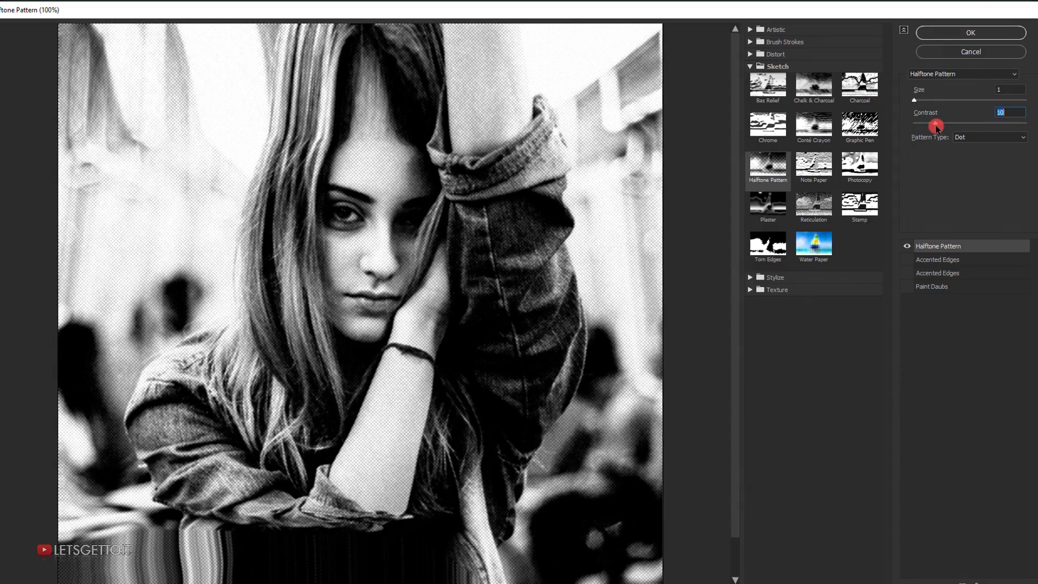
pyautogui.click(970, 33)
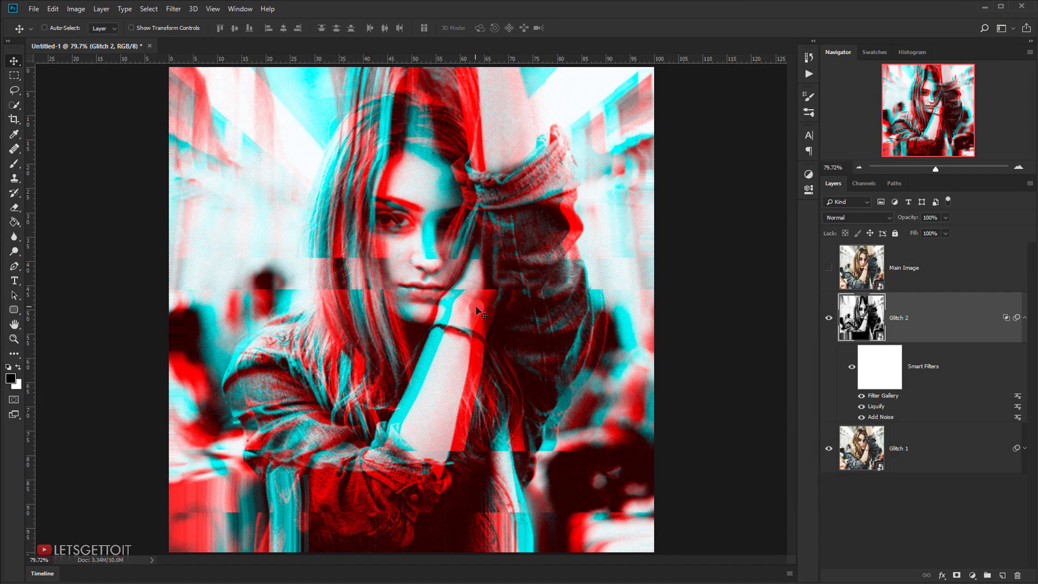
# Set the blend mode of Glitch 2's Filter Gallery smart filter to Overlay
pyautogui.click(1017, 395)
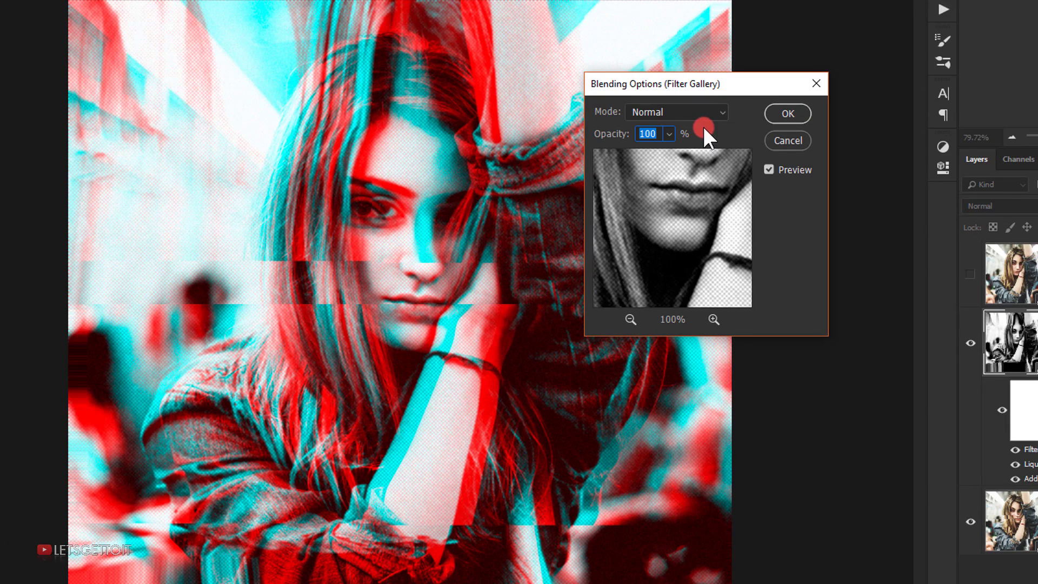
pyautogui.click(719, 111)
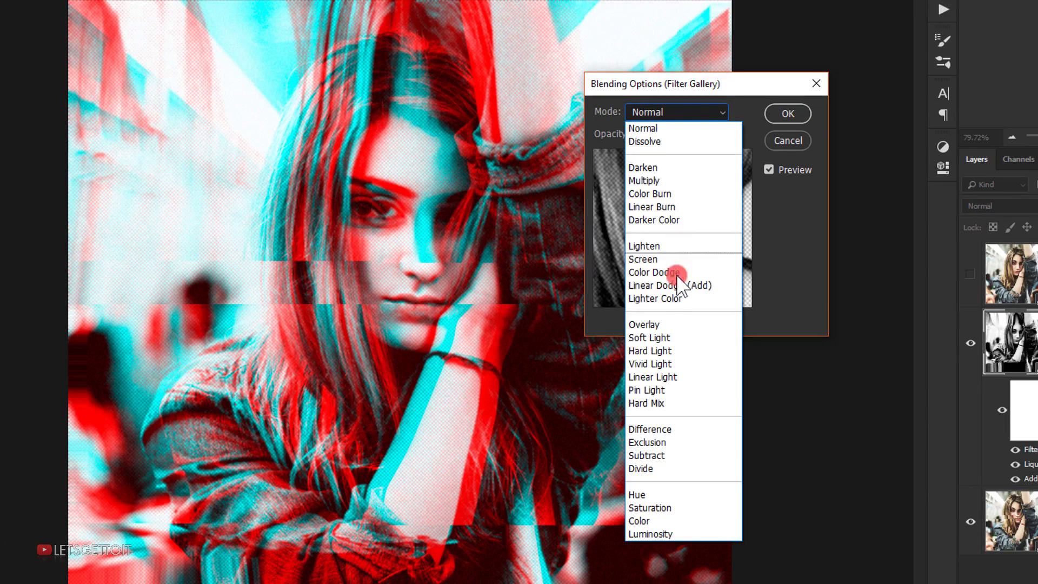
pyautogui.click(659, 324)
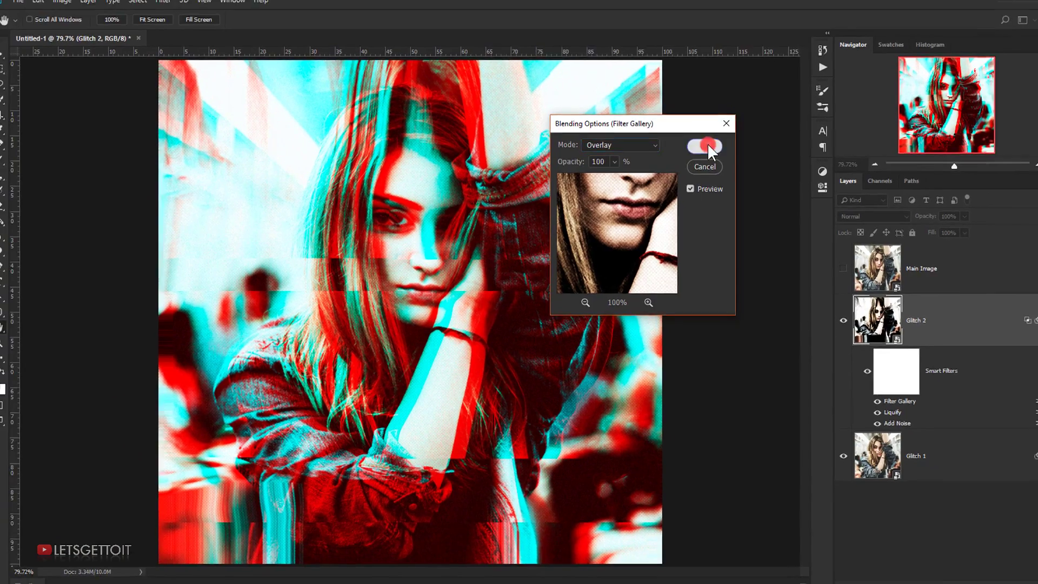
pyautogui.click(733, 134)
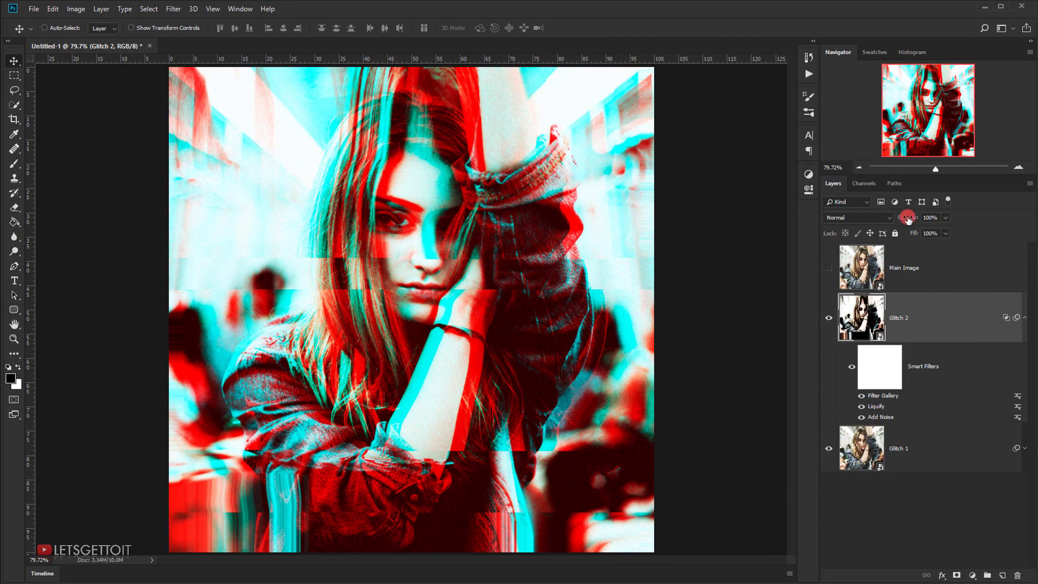
# Set the Glitch 2 layer's opacity to 50%, compare the image with and without it, and collapse its smart filters
pyautogui.moveTo(913, 218); pyautogui.dragTo(889, 214)
pyautogui.click(831, 329)
pyautogui.click(831, 329)
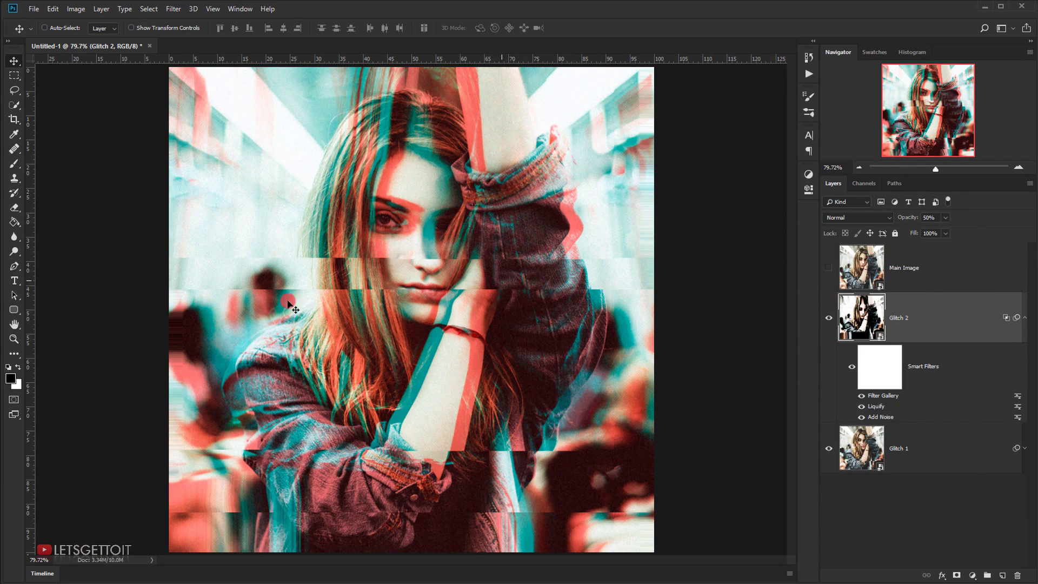
pyautogui.click(1024, 317)
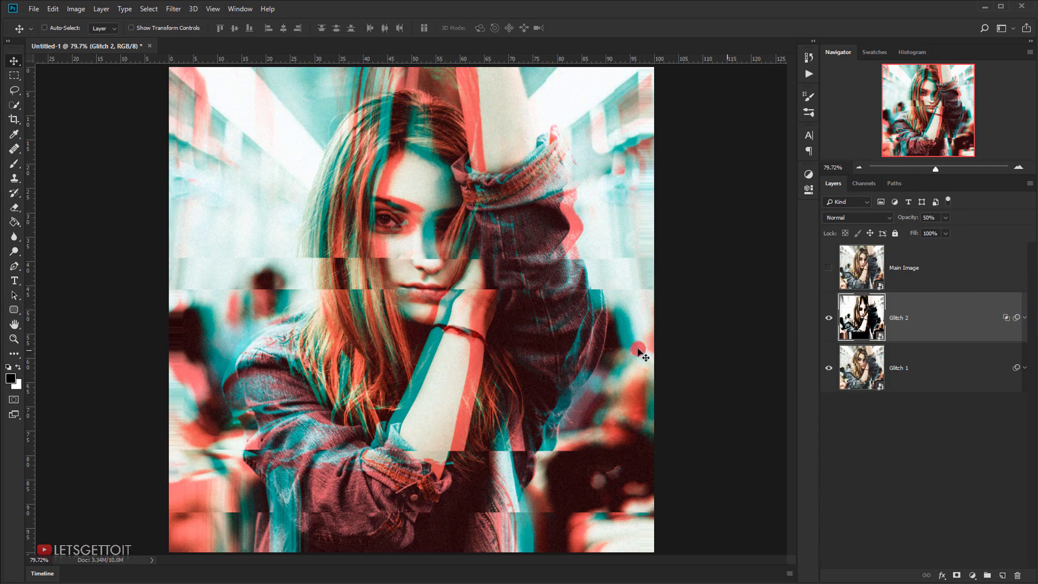
# Add a Hue/Saturation adjustment layer above the Glitch 2 layer and reduce its saturation moderately
pyautogui.click(934, 324)
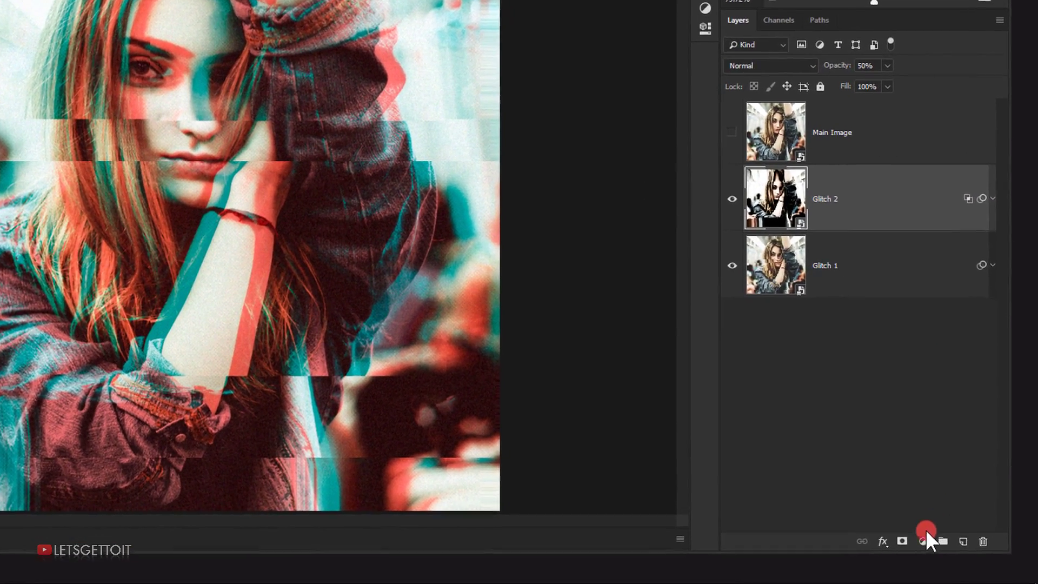
pyautogui.click(970, 574)
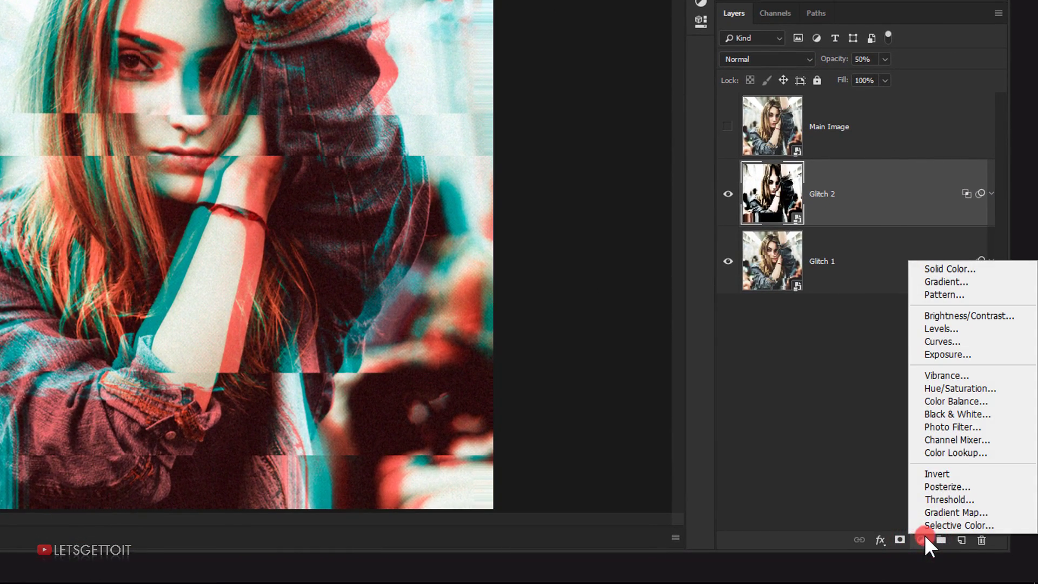
pyautogui.click(949, 389)
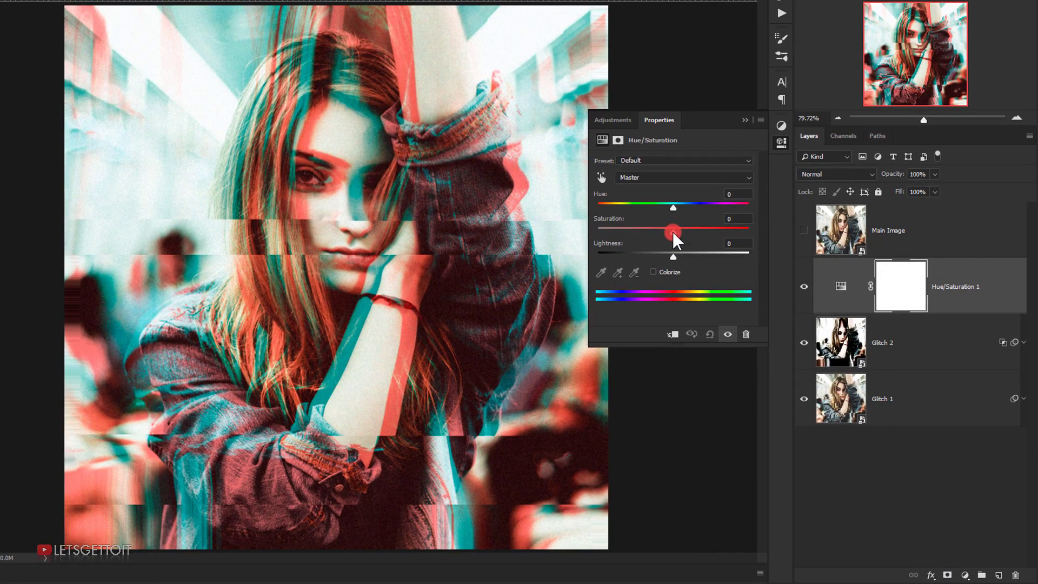
pyautogui.moveTo(672, 232); pyautogui.dragTo(661, 232)
pyautogui.moveTo(655, 232); pyautogui.dragTo(654, 232)
pyautogui.click(746, 119)
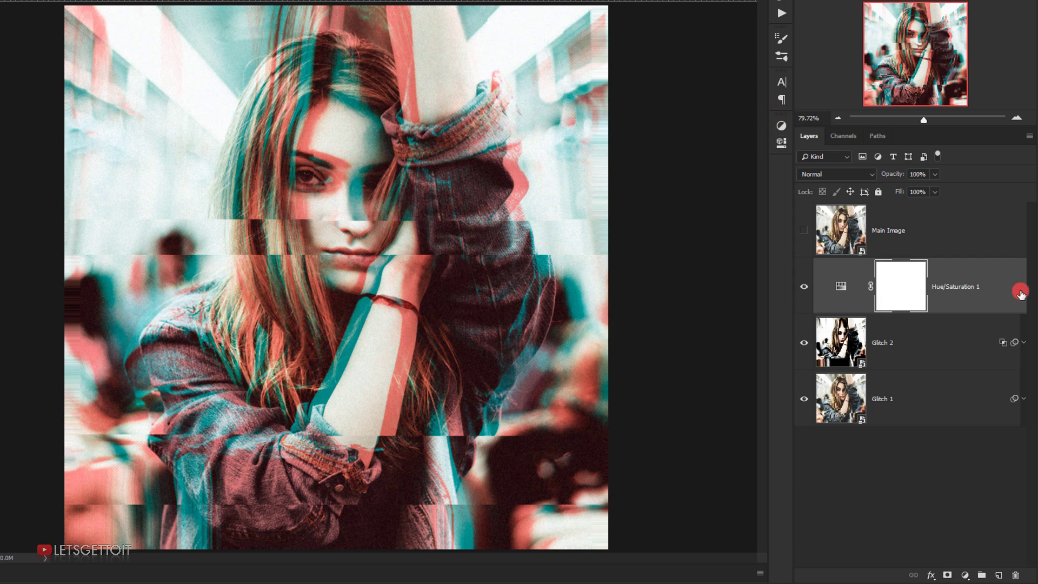
# Add an Exposure adjustment layer with offset +0.0250 and gamma correction 0.84, and compare the image with and without it
pyautogui.click(967, 574)
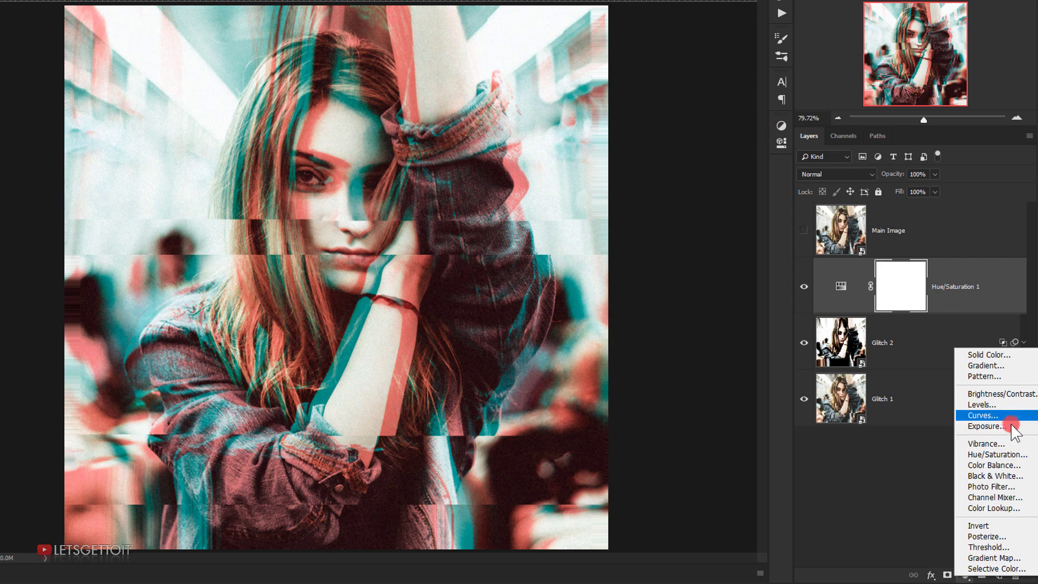
pyautogui.click(984, 427)
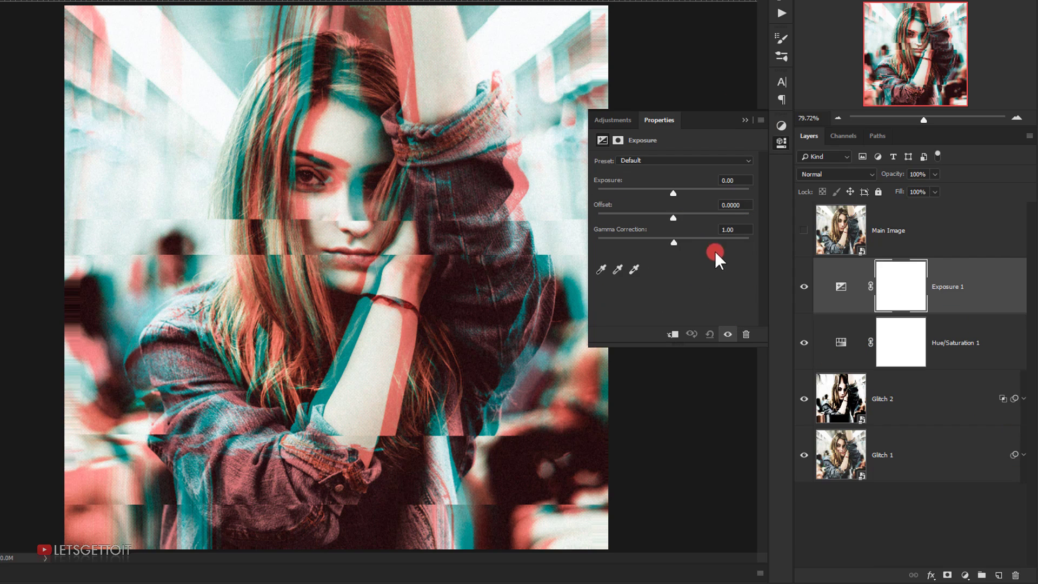
pyautogui.click(675, 216)
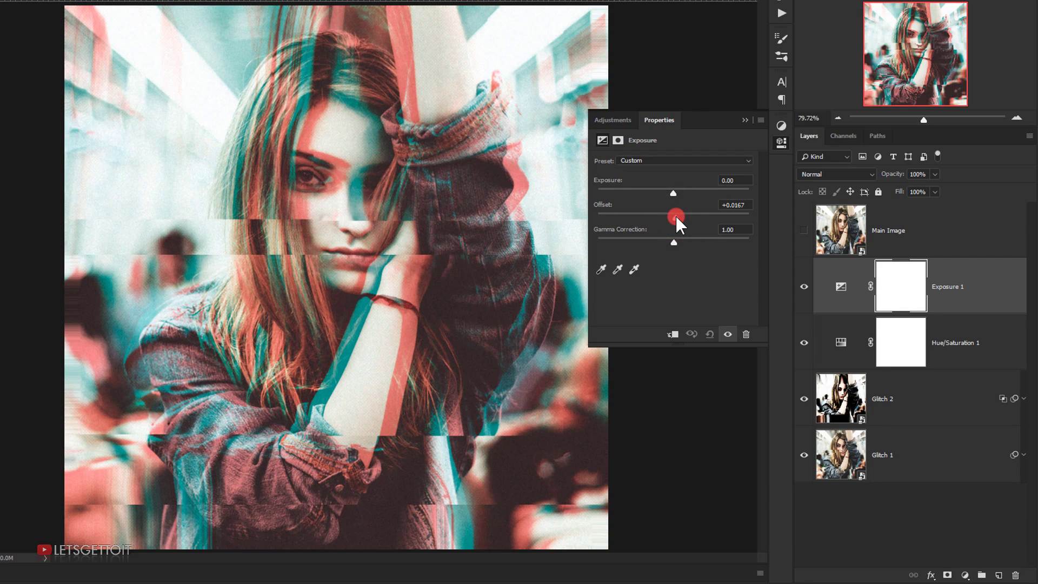
pyautogui.moveTo(675, 217); pyautogui.dragTo(677, 216)
pyautogui.click(737, 226)
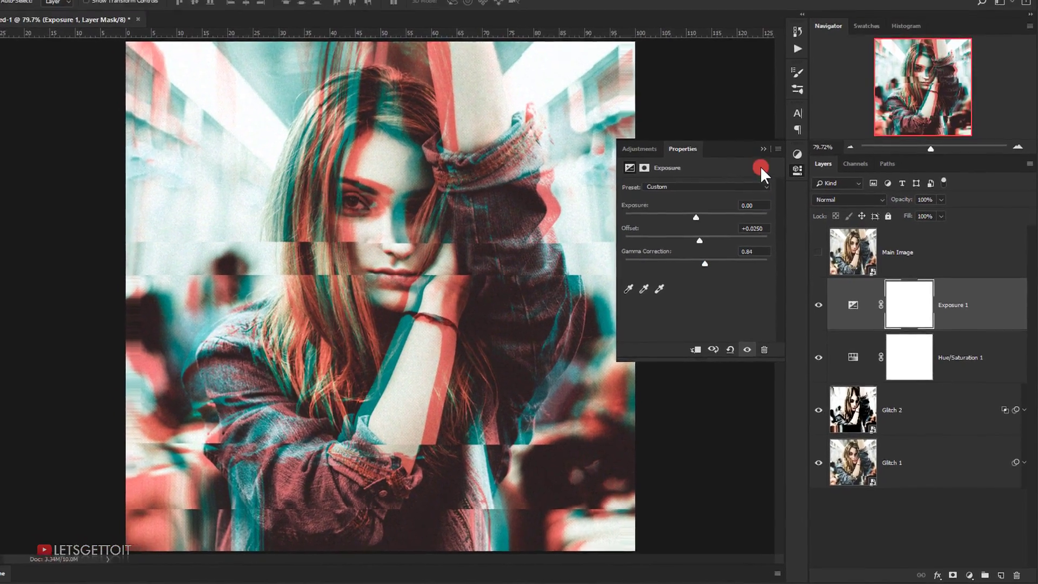
pyautogui.click(744, 121)
pyautogui.click(826, 315)
pyautogui.click(826, 315)
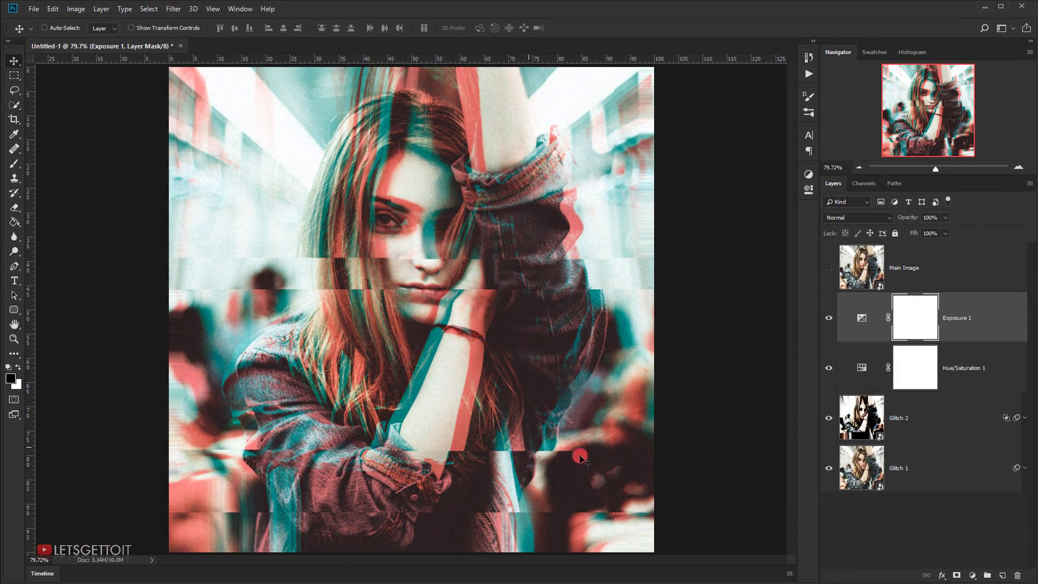
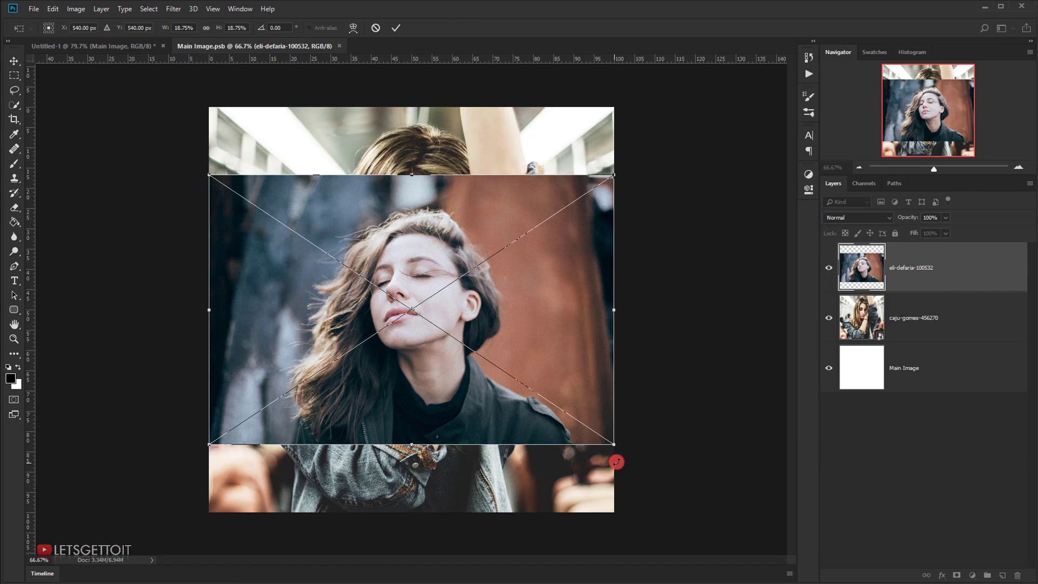
# Scale the placed portrait to about 30% and shift it to fill the canvas, then save and close Main Image.psb
pyautogui.moveTo(615, 445); pyautogui.dragTo(722, 547)
pyautogui.moveTo(575, 485); pyautogui.dragTo(572, 486)
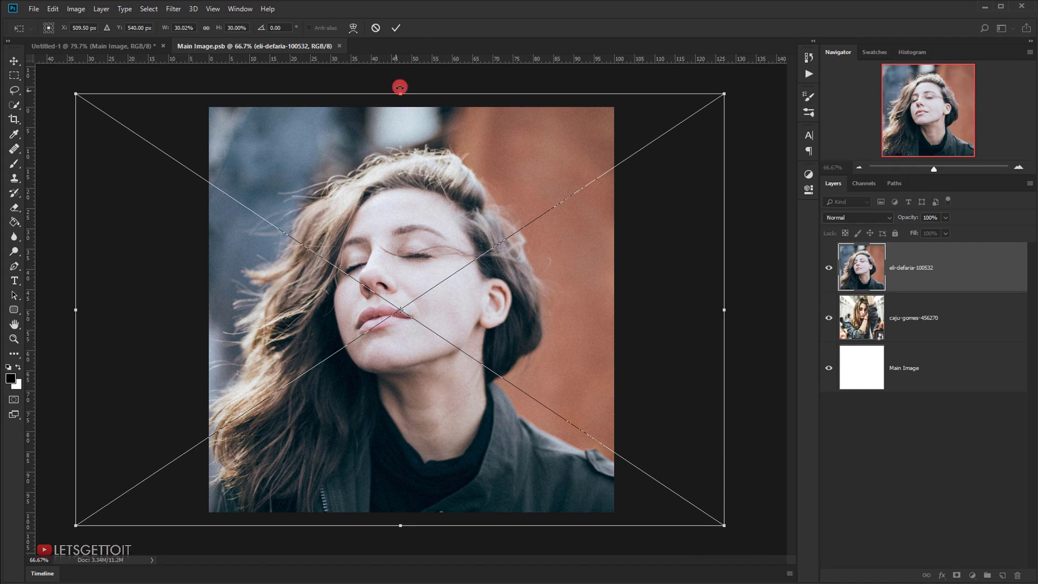
pyautogui.click(394, 27)
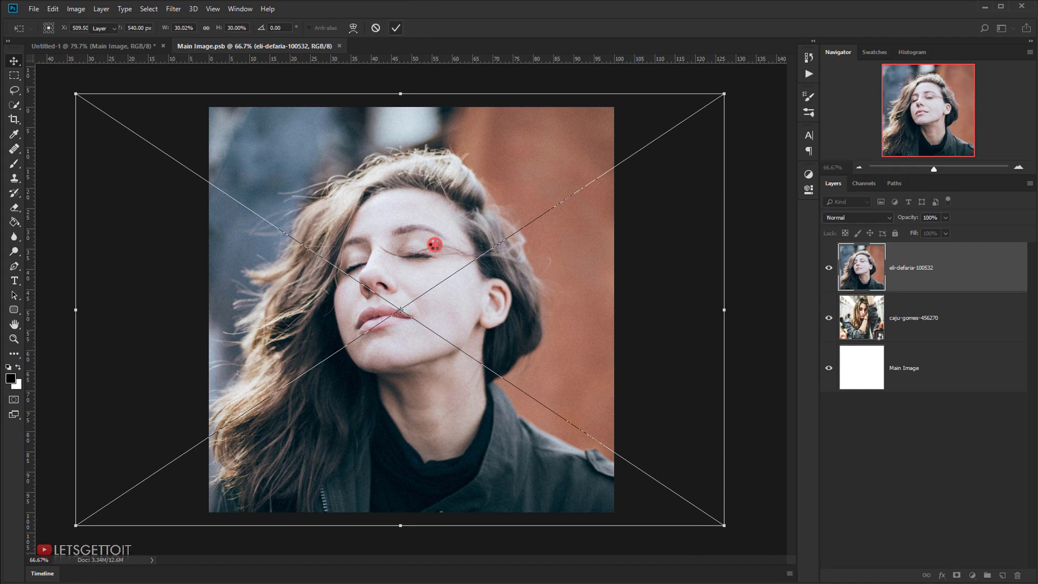
pyautogui.click(347, 46)
pyautogui.click(460, 225)
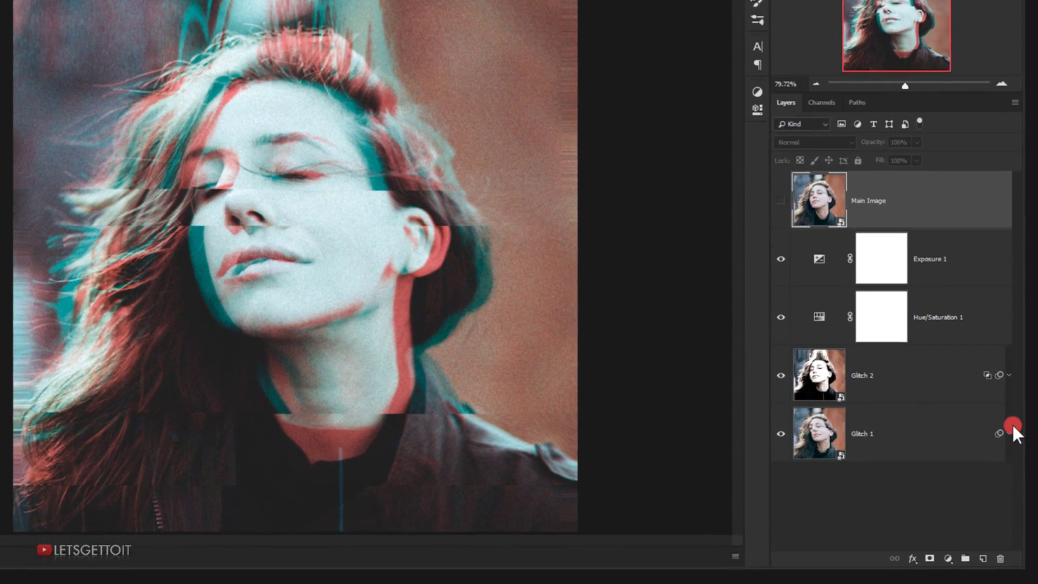
# Expand the Glitch 1 layer's smart filters and re-randomize the lower Wave filter to suit the new portrait
pyautogui.click(1025, 468)
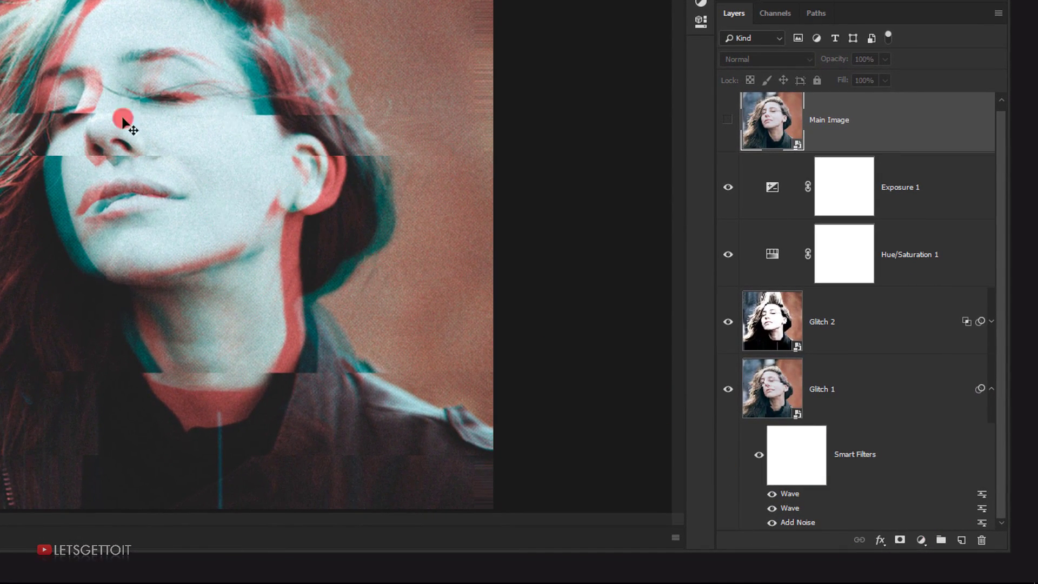
pyautogui.doubleClick(787, 509)
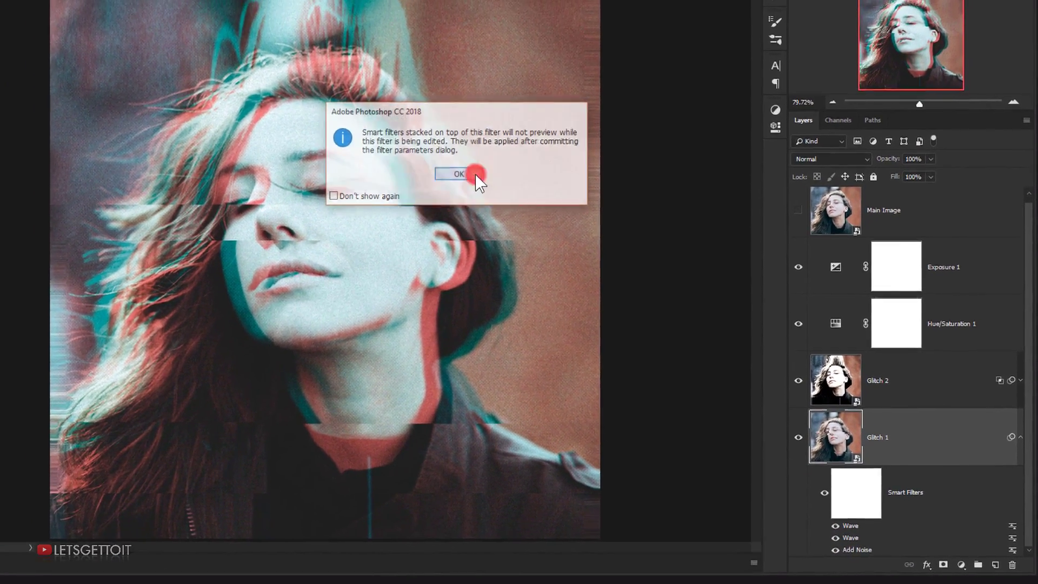
pyautogui.click(474, 174)
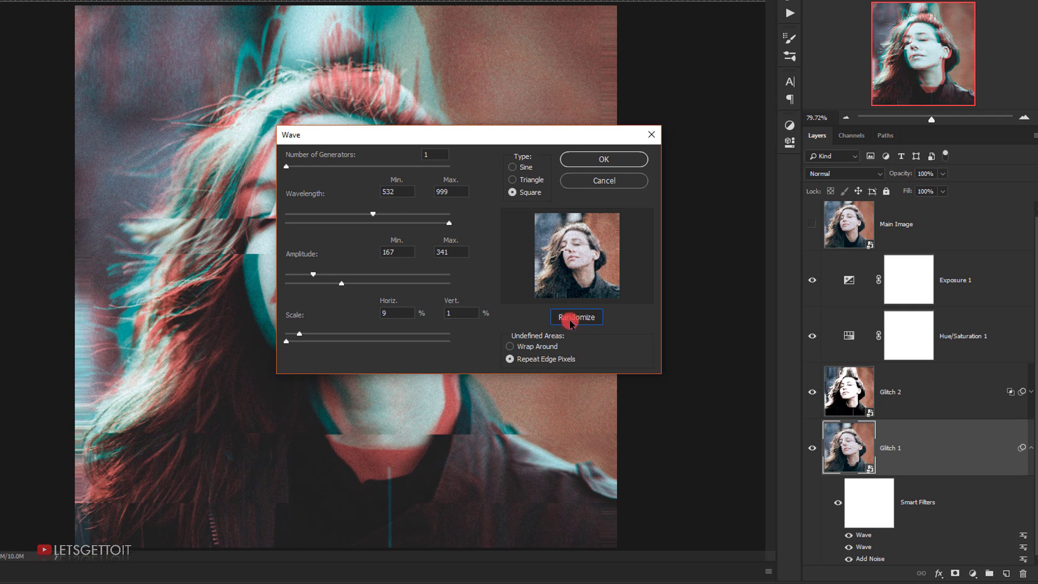
pyautogui.click(578, 318)
pyautogui.click(572, 318)
pyautogui.click(590, 217)
pyautogui.click(601, 161)
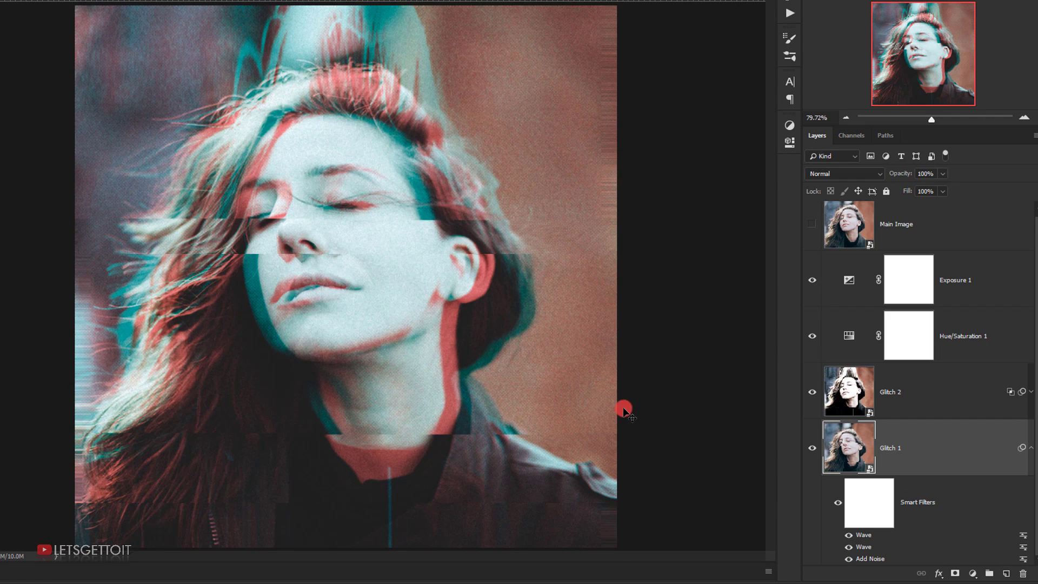
# Re-randomize the upper Wave smart filter on the Glitch 1 layer, apply it, and collapse the layer's filter list
pyautogui.doubleClick(861, 536)
pyautogui.click(578, 318)
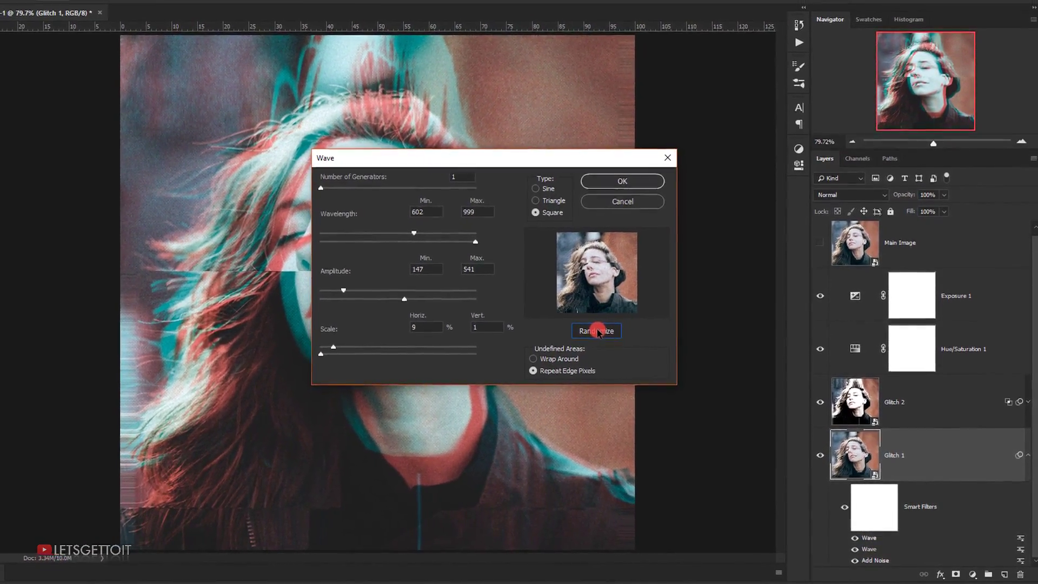
pyautogui.click(646, 178)
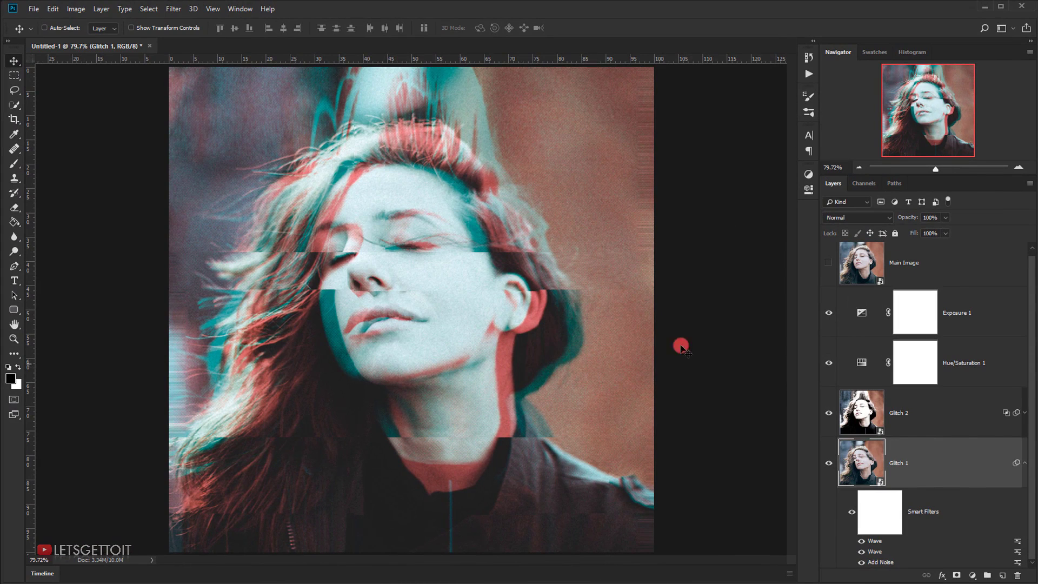
pyautogui.click(1025, 460)
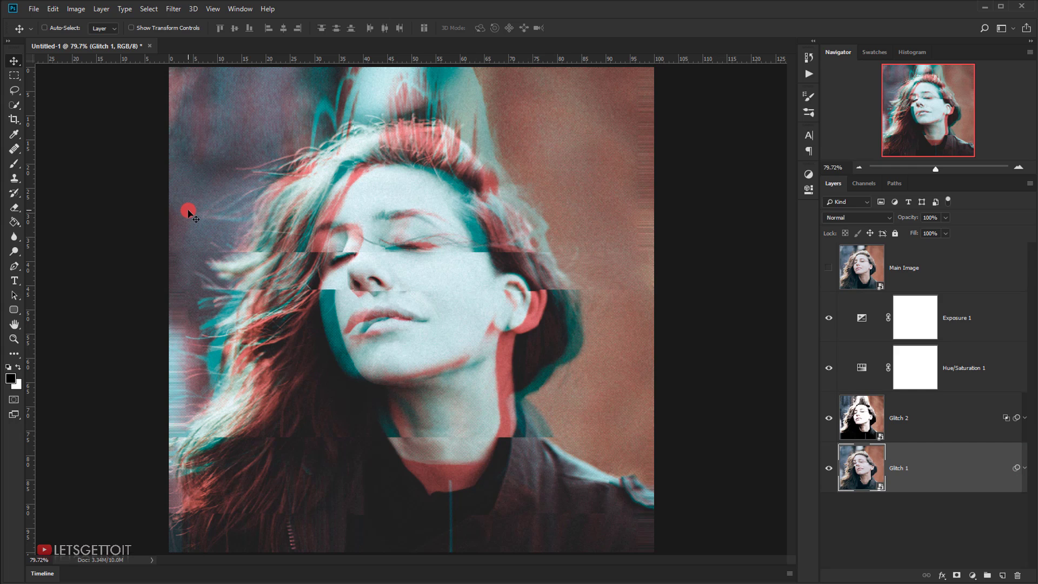
# Save the document as 1080 Glitch Template.psd with maximum compatibility, and hide the interface panels to view the finished image fitted to the screen
pyautogui.click(33, 9)
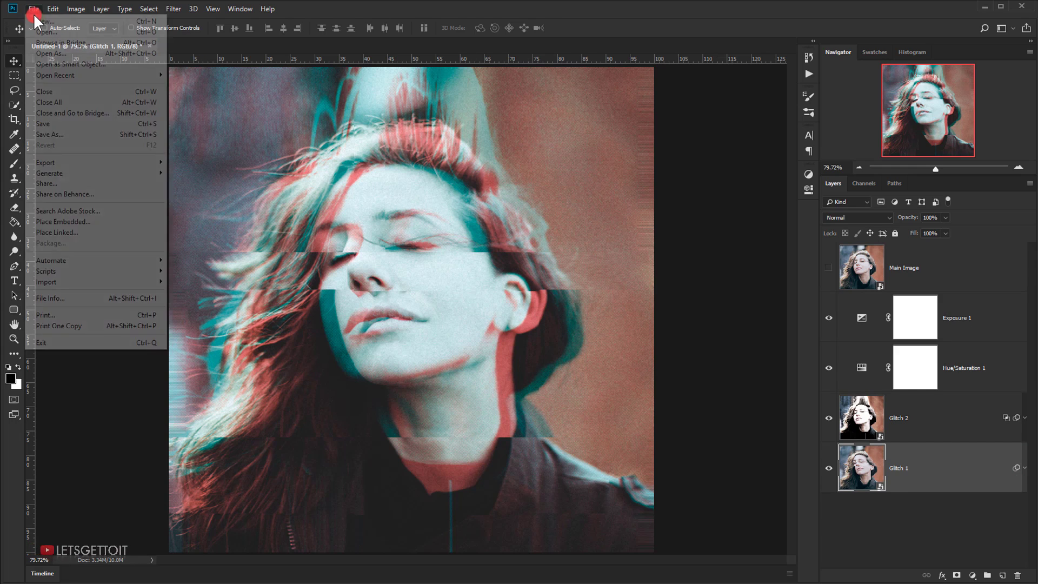
pyautogui.click(72, 135)
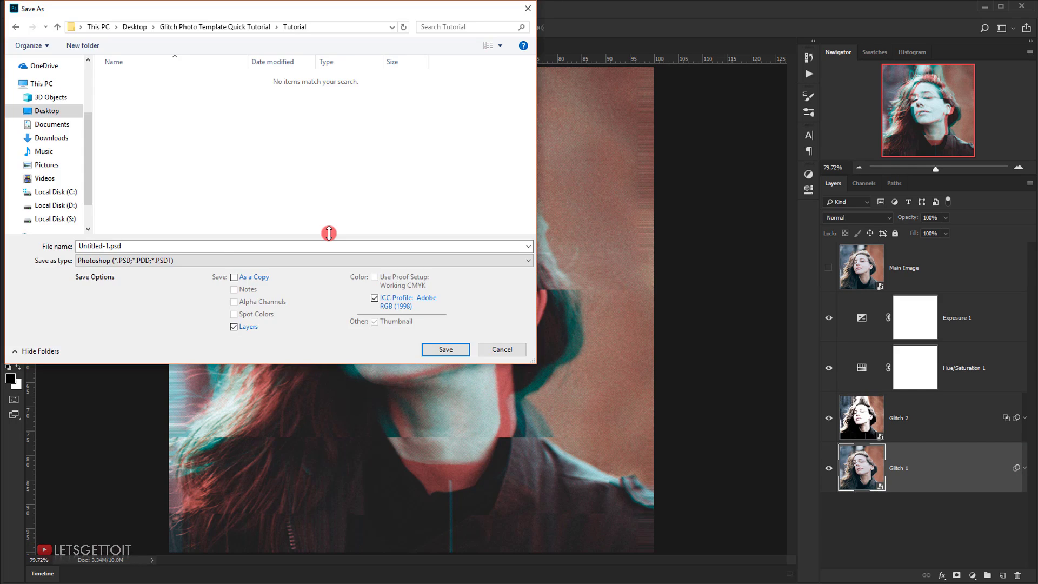
pyautogui.click(110, 246)
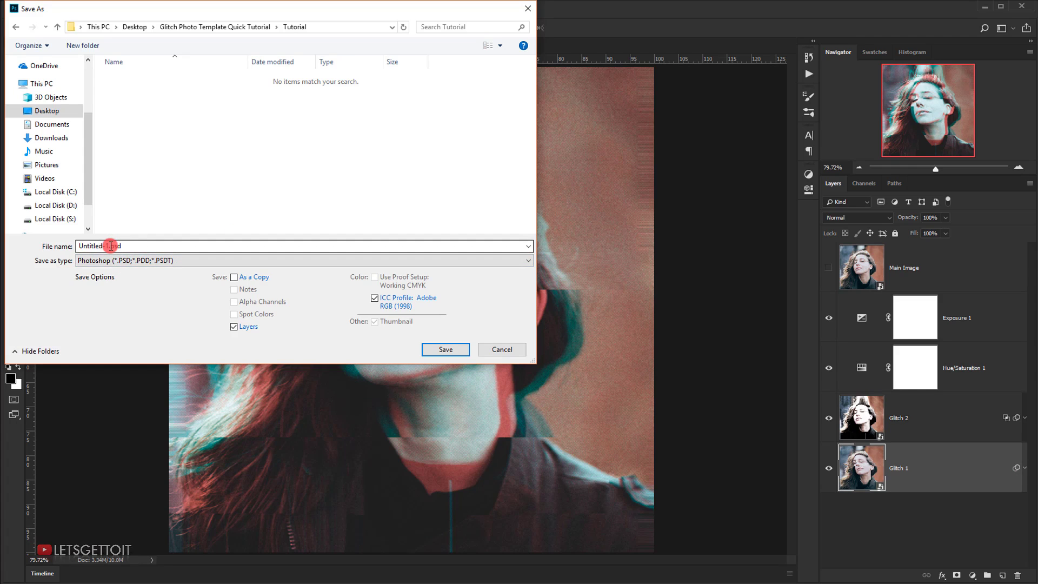
pyautogui.doubleClick(110, 246)
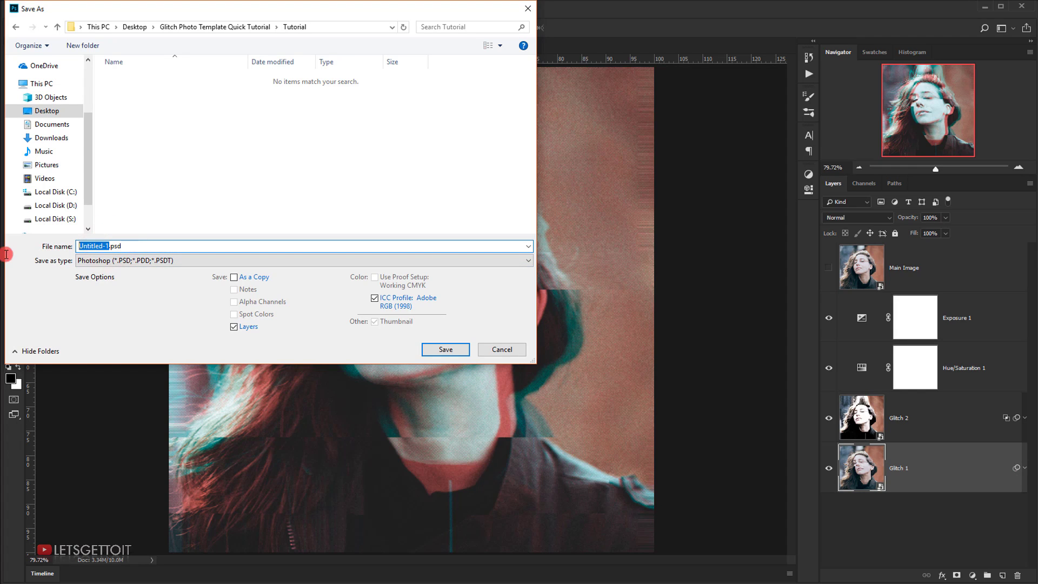
pyautogui.write('1080 Glitch T')
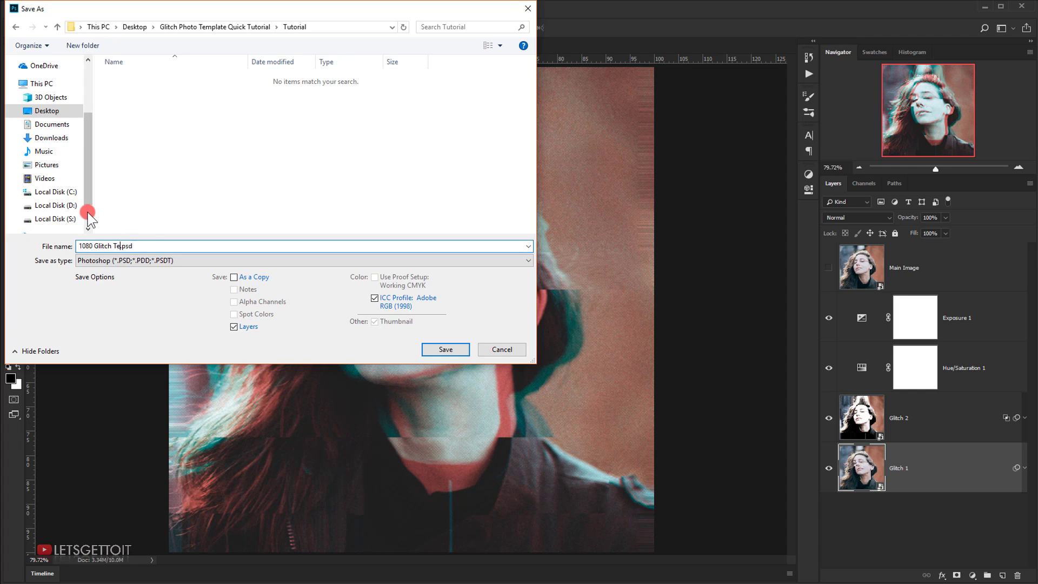
pyautogui.click(453, 350)
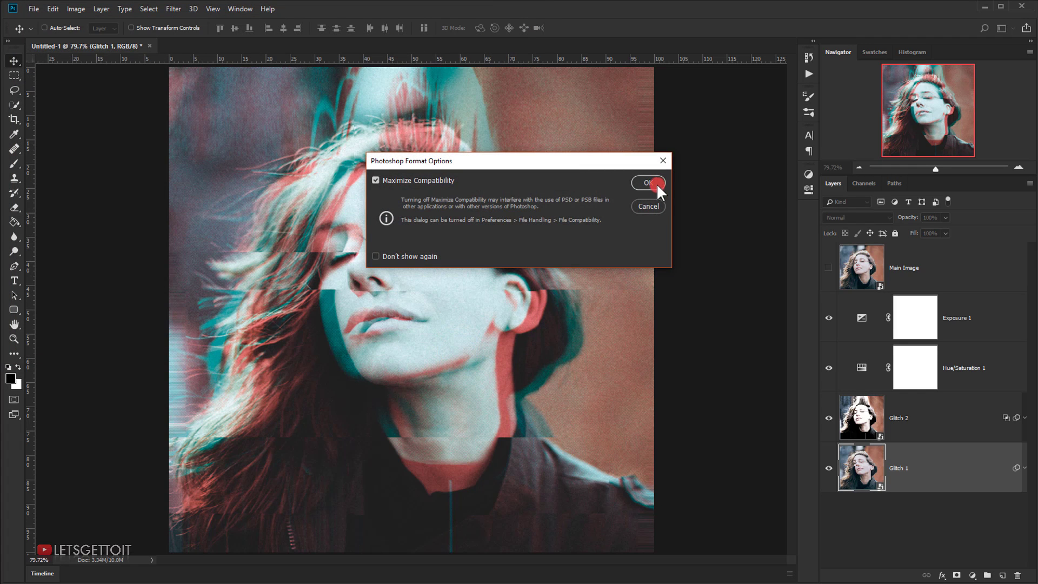
pyautogui.click(656, 183)
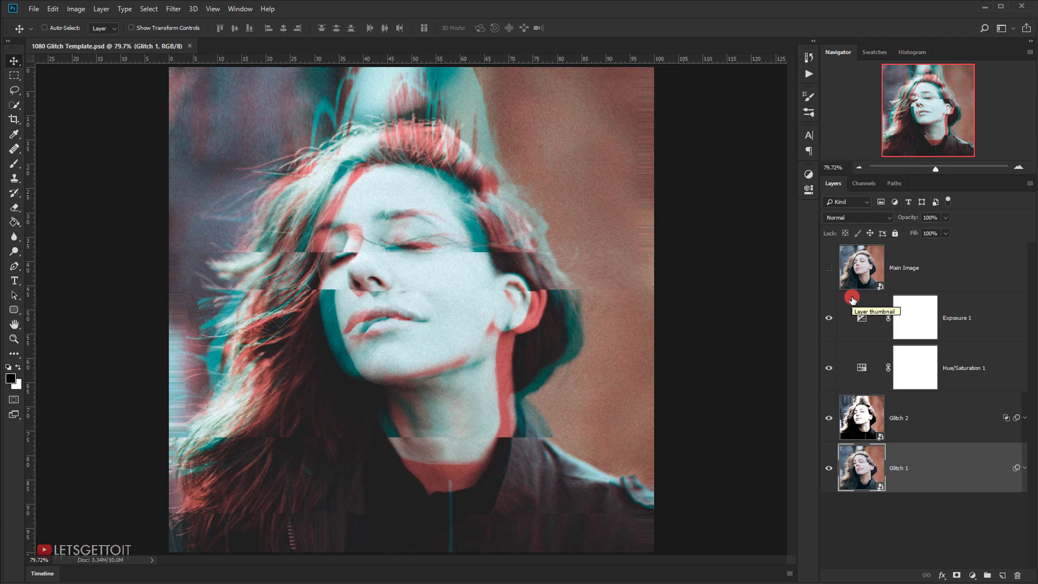
pyautogui.press('Tab')
pyautogui.hotkey('ctrl', '0')
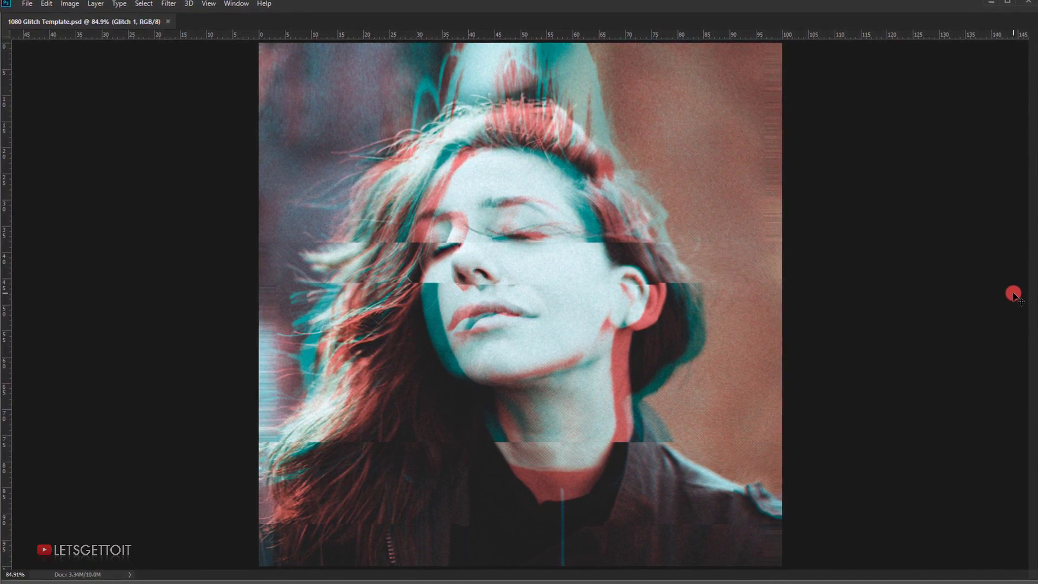